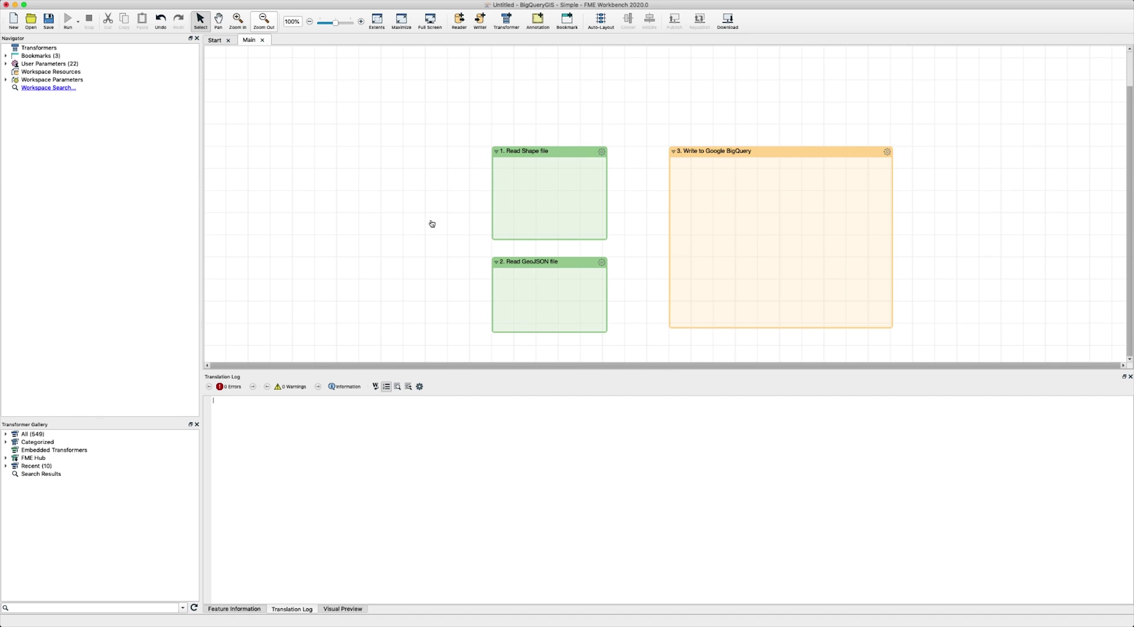
- Add STATES.SHP as a Shapefile reader in the Read Shape file bookmark, using coordinate system LL84
key("super+Tab")
key("super+Tab")
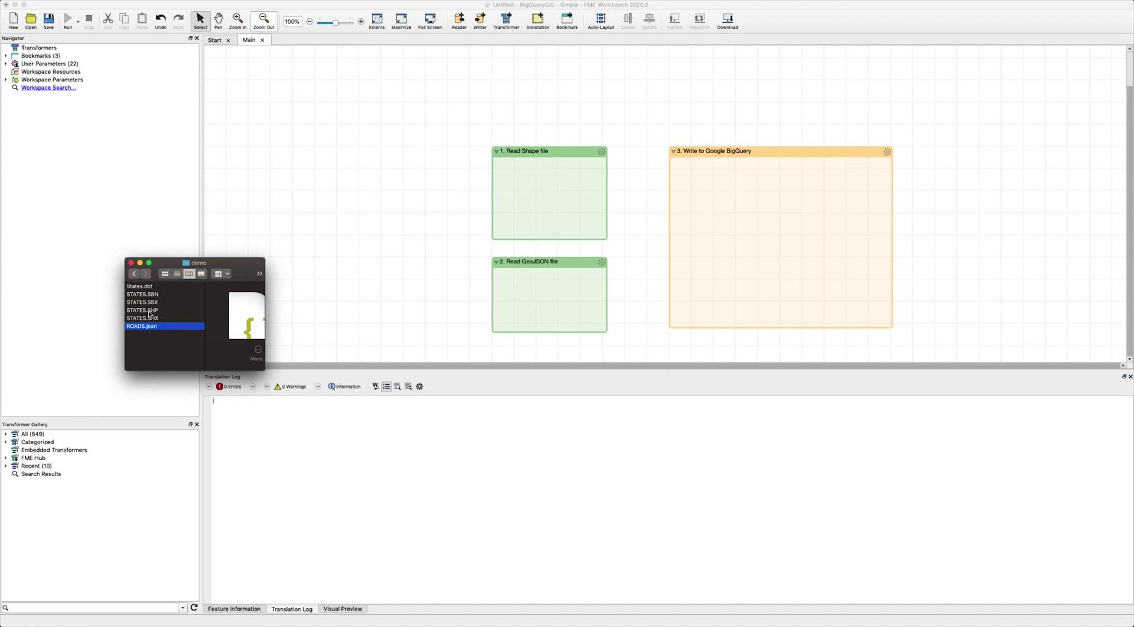
left_click(149, 311)
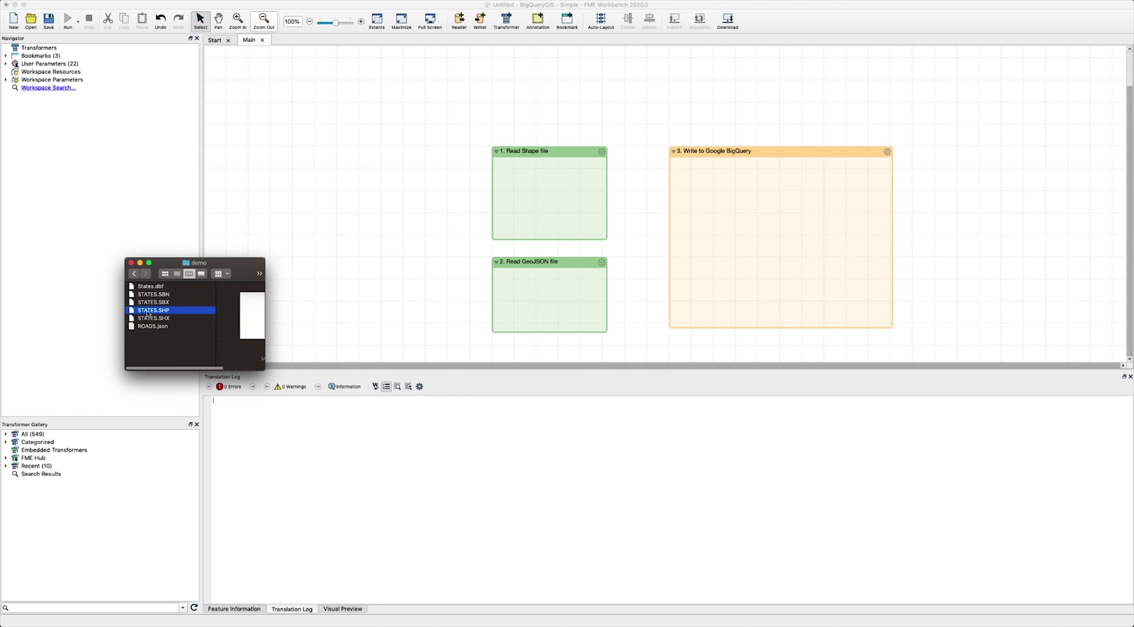
left_click_drag(148, 311, 576, 189)
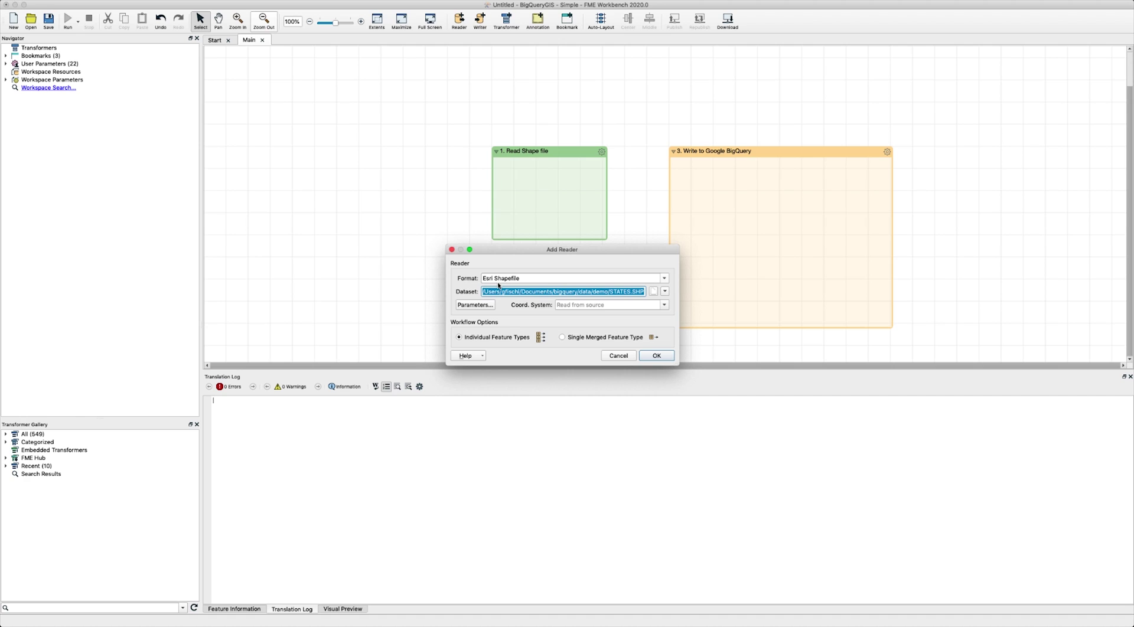
left_click(583, 306)
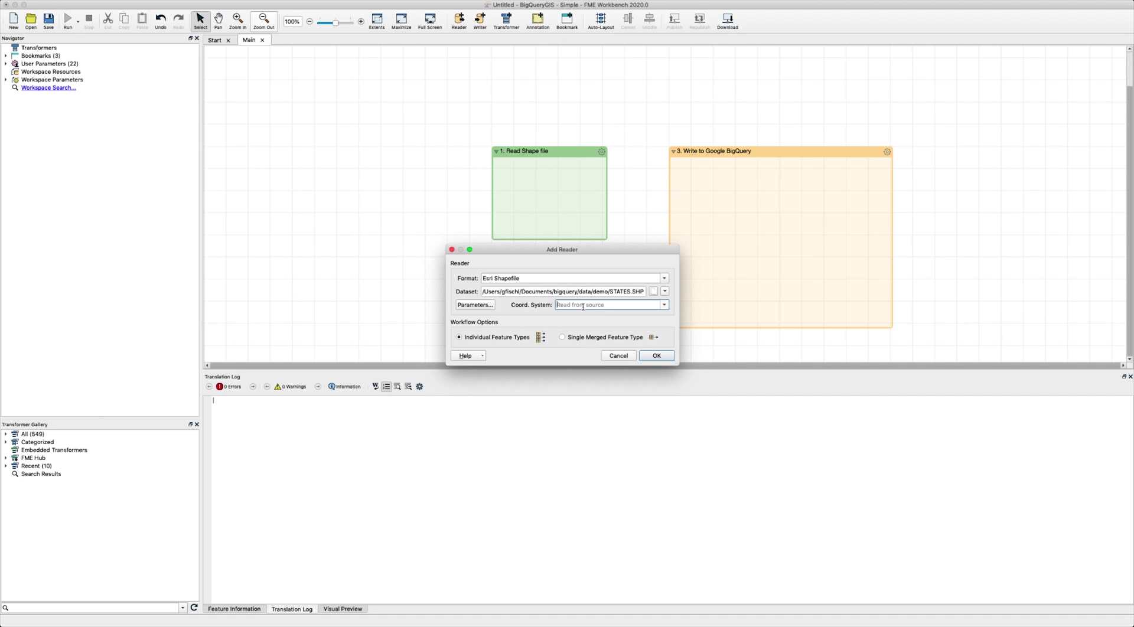
type("ll84")
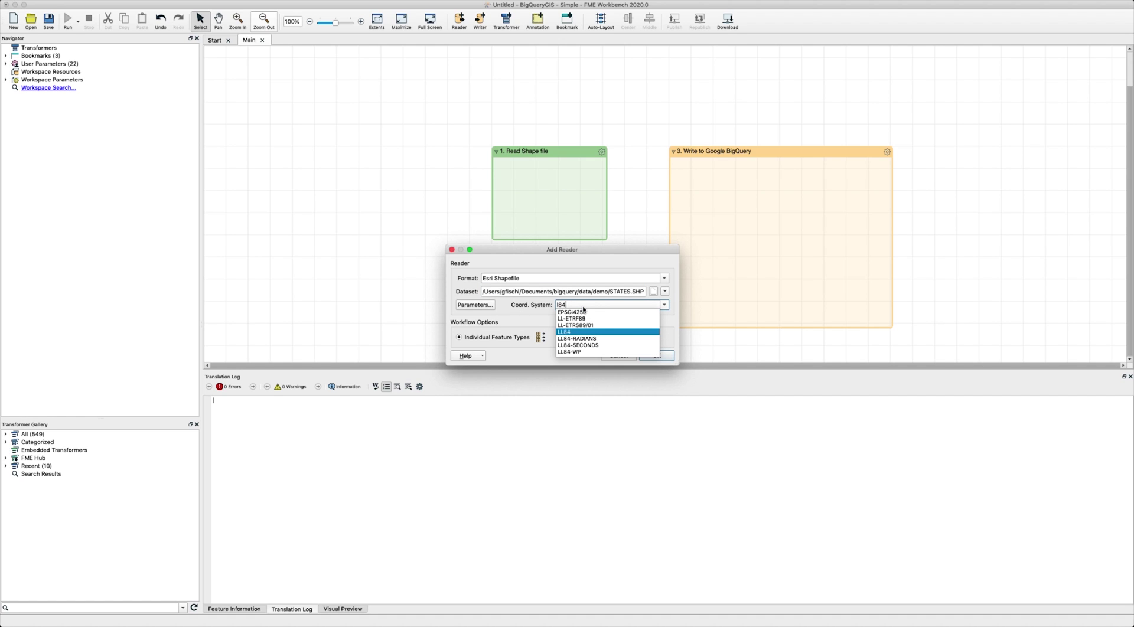
left_click(569, 333)
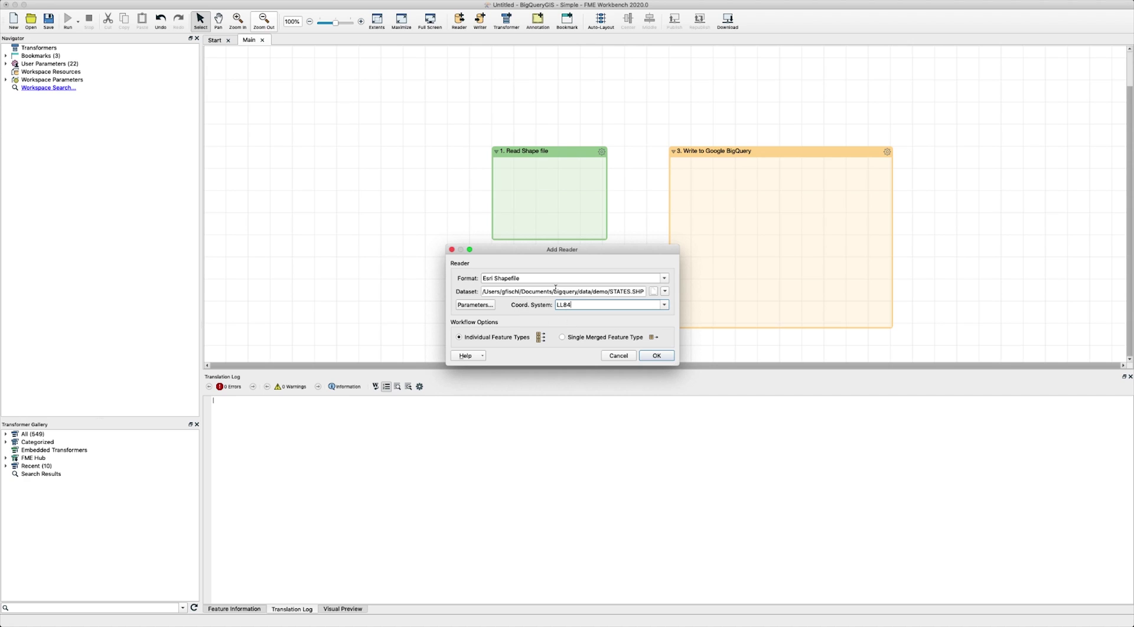
left_click(653, 356)
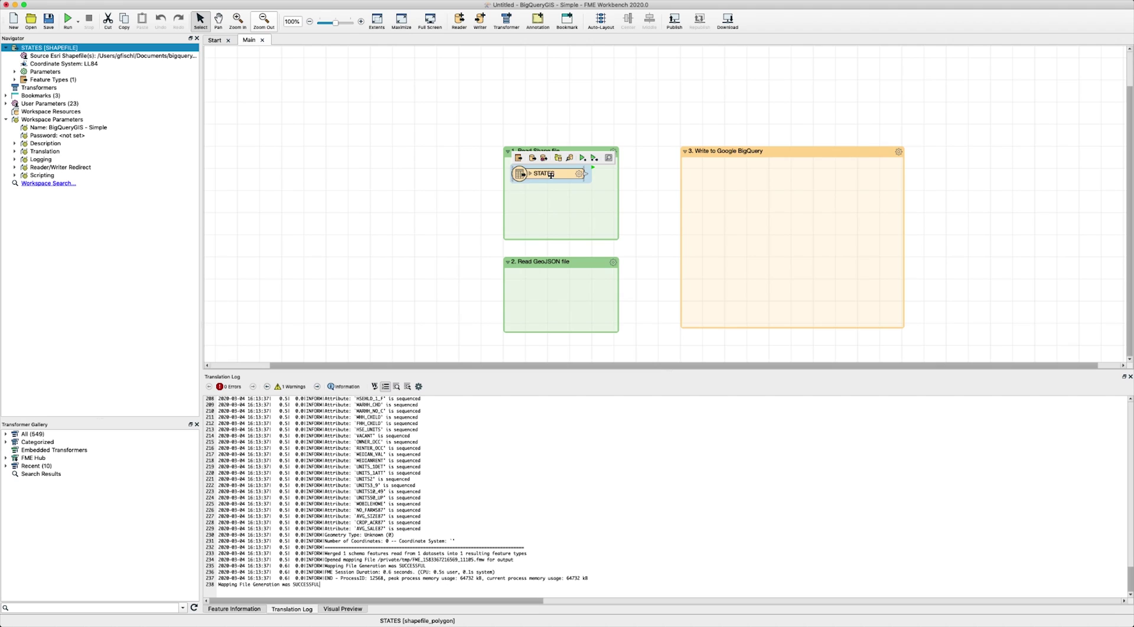
- Run the workspace up to STATES and inspect its 51 cached features in Visual Preview
left_click(556, 196)
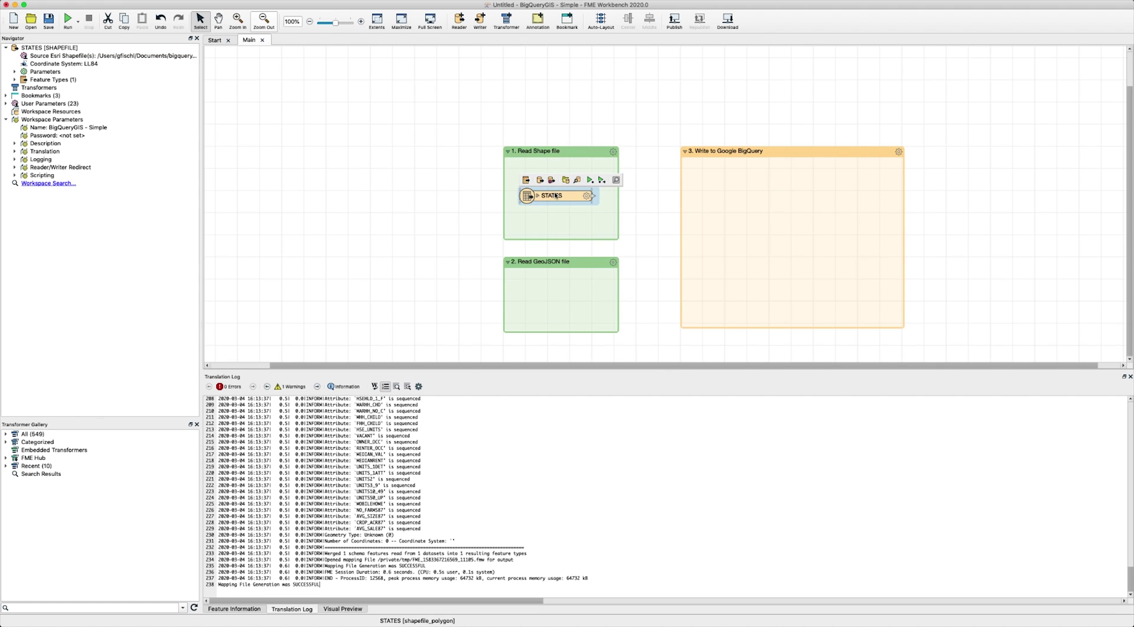
left_click(589, 181)
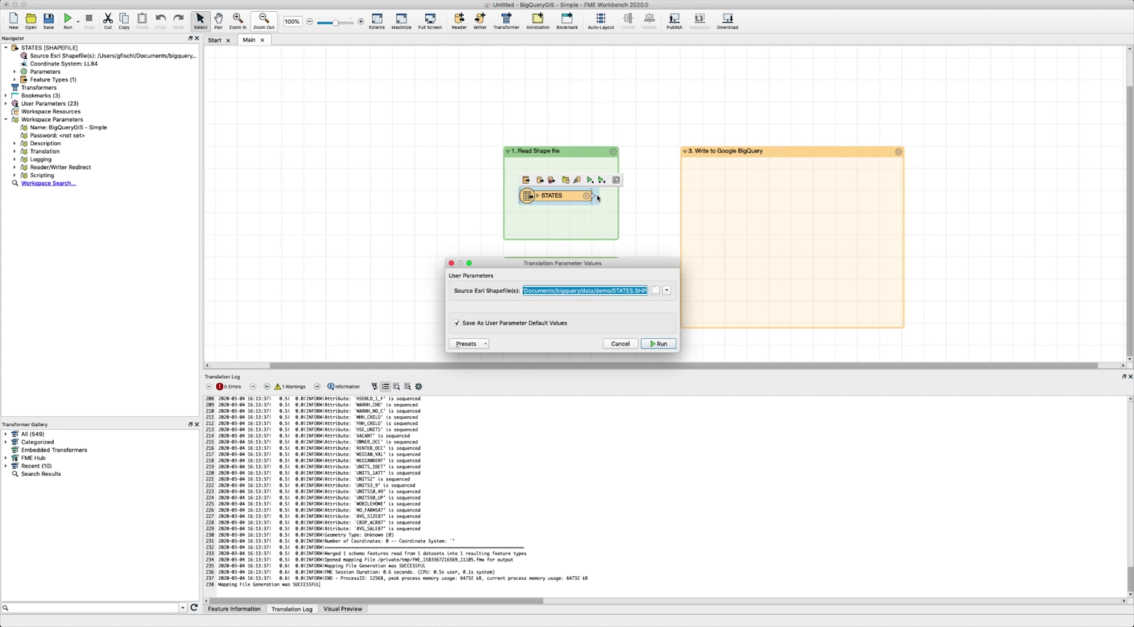
left_click(654, 345)
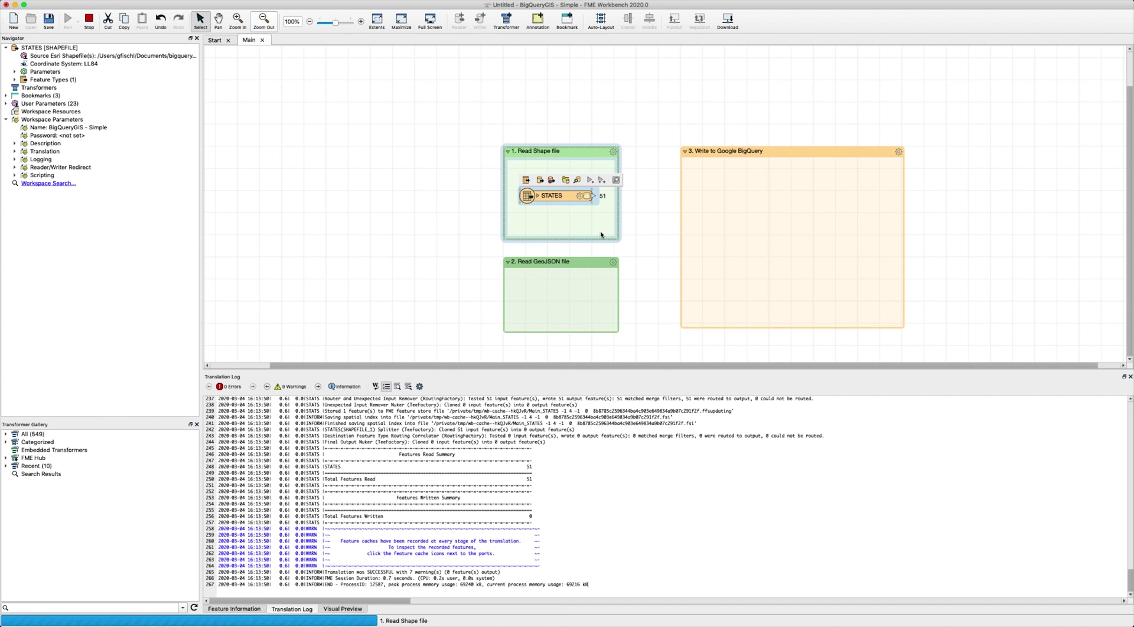
left_click(588, 196)
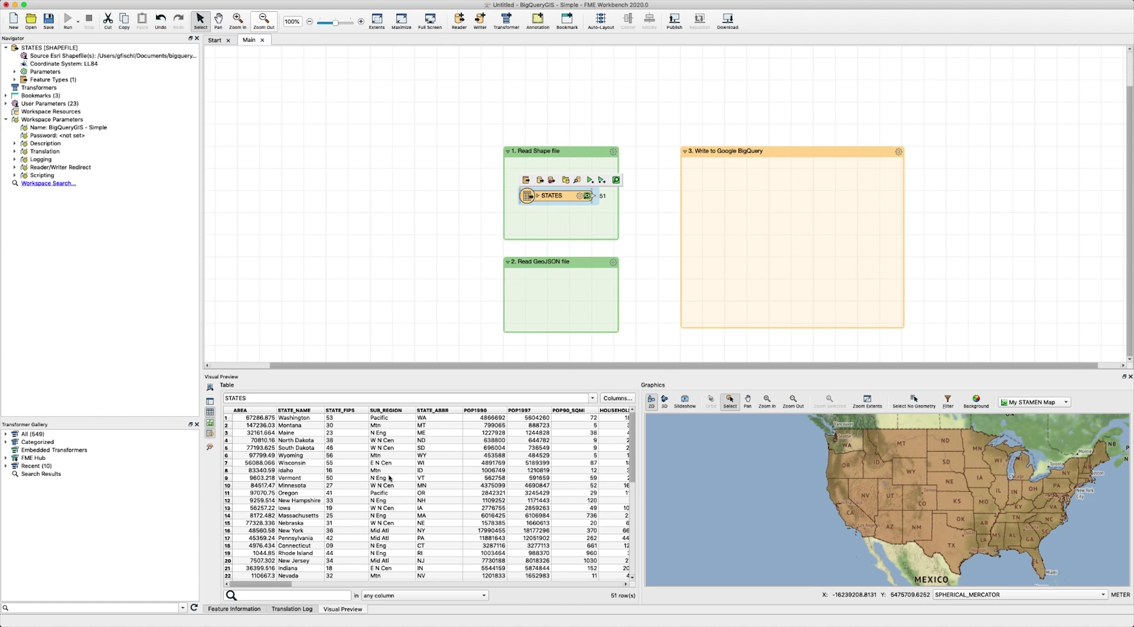
key("super+Tab")
- Add ROADS.json as a GeoJSON reader, run up to it, and preview the 679 road features
left_click_drag(152, 326, 555, 289)
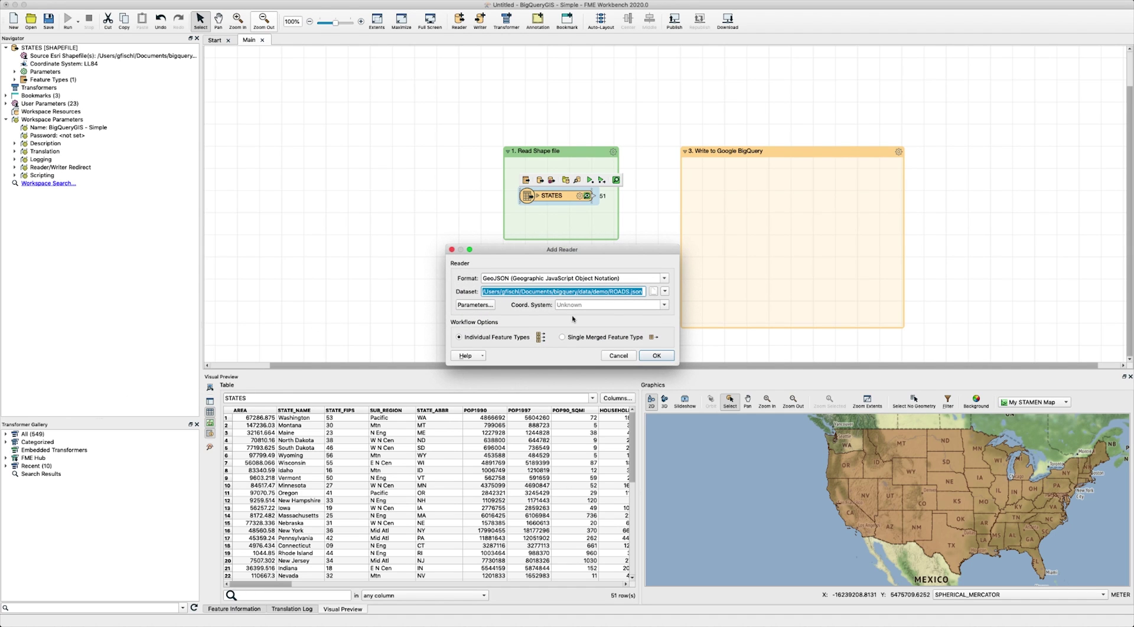
left_click(656, 355)
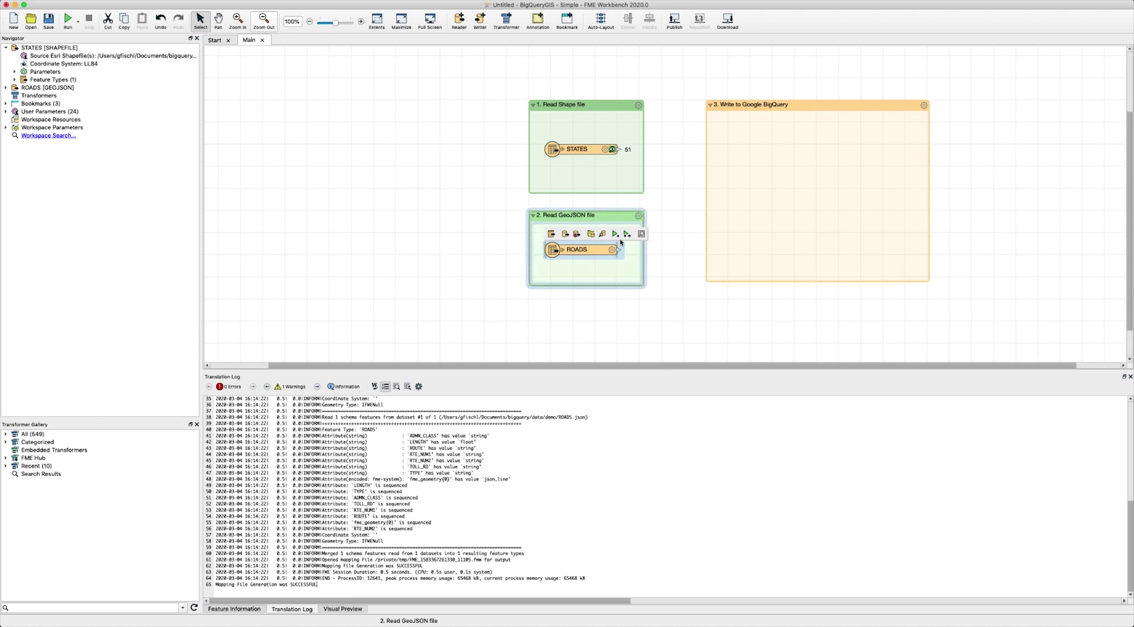
left_click(616, 235)
left_click(663, 344)
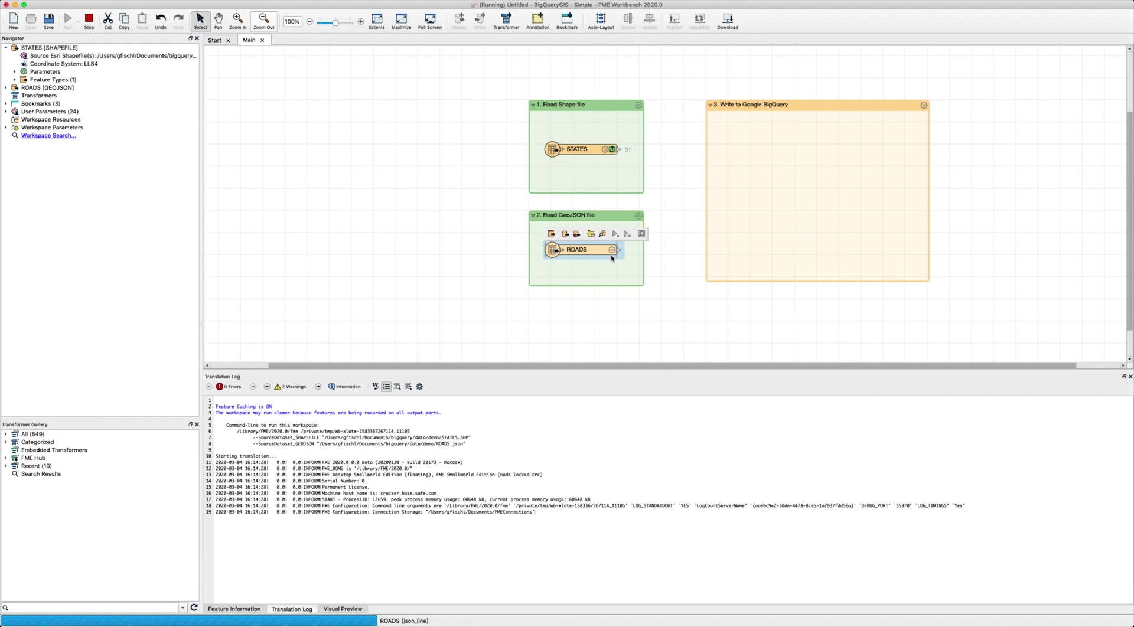
left_click(612, 251)
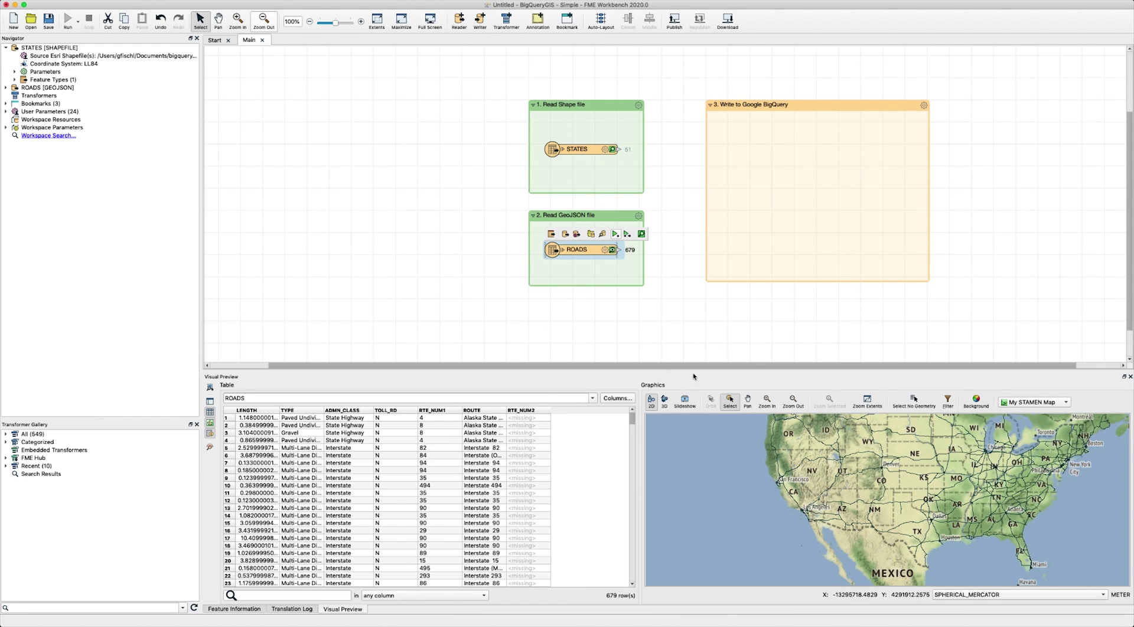
left_click(866, 457)
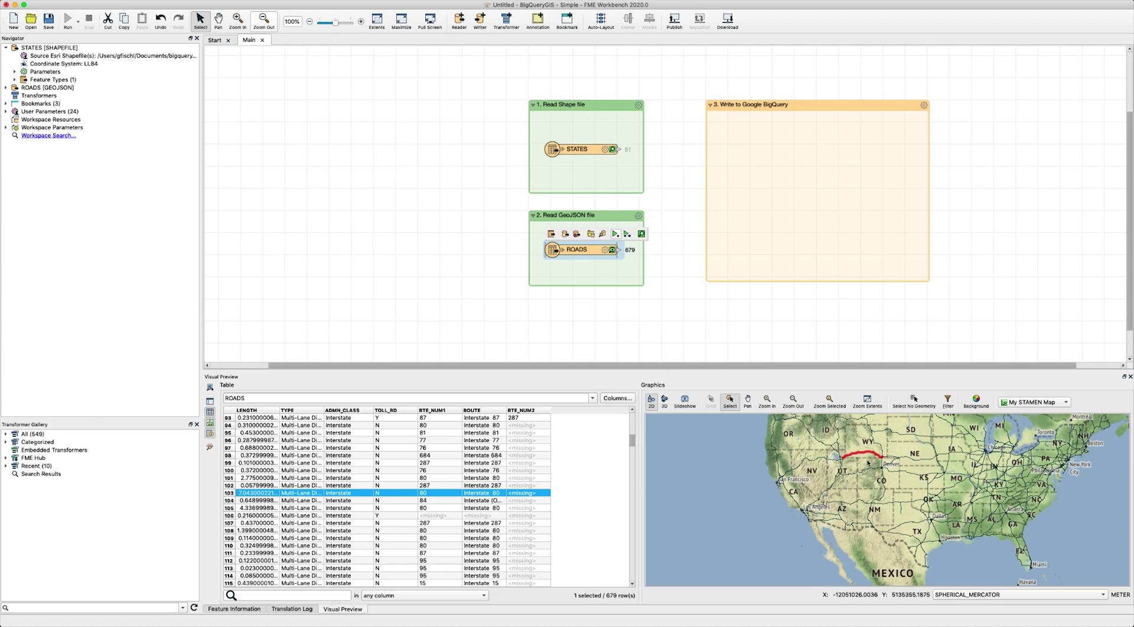
left_click(612, 149)
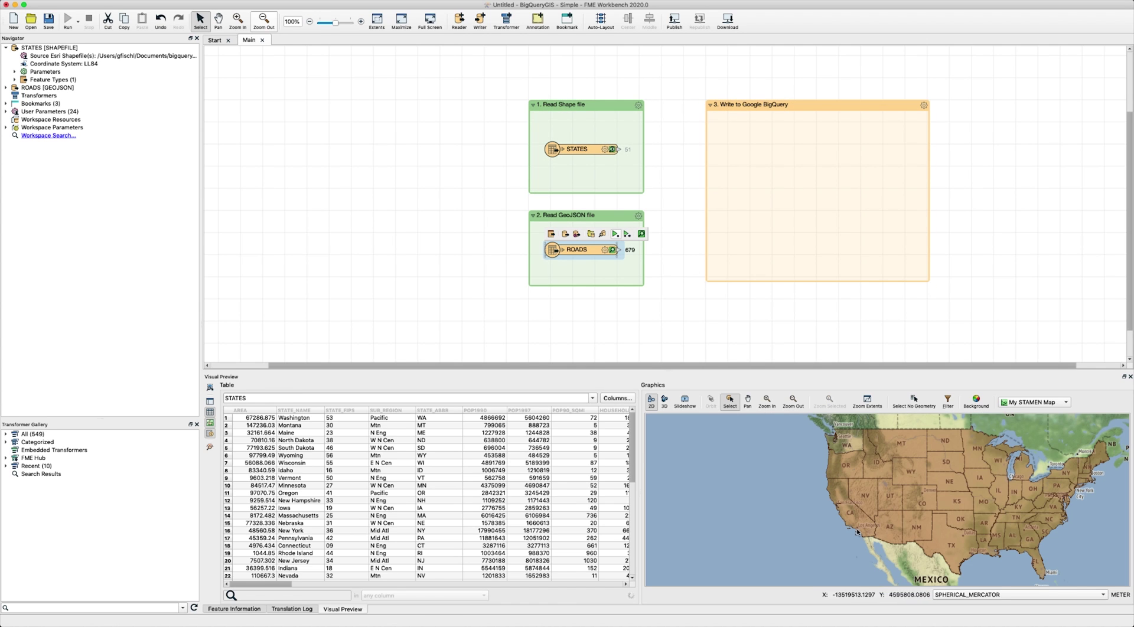
- Add a Google BigQuery writer to the Write to Google BigQuery bookmark with default settings
left_click(790, 205)
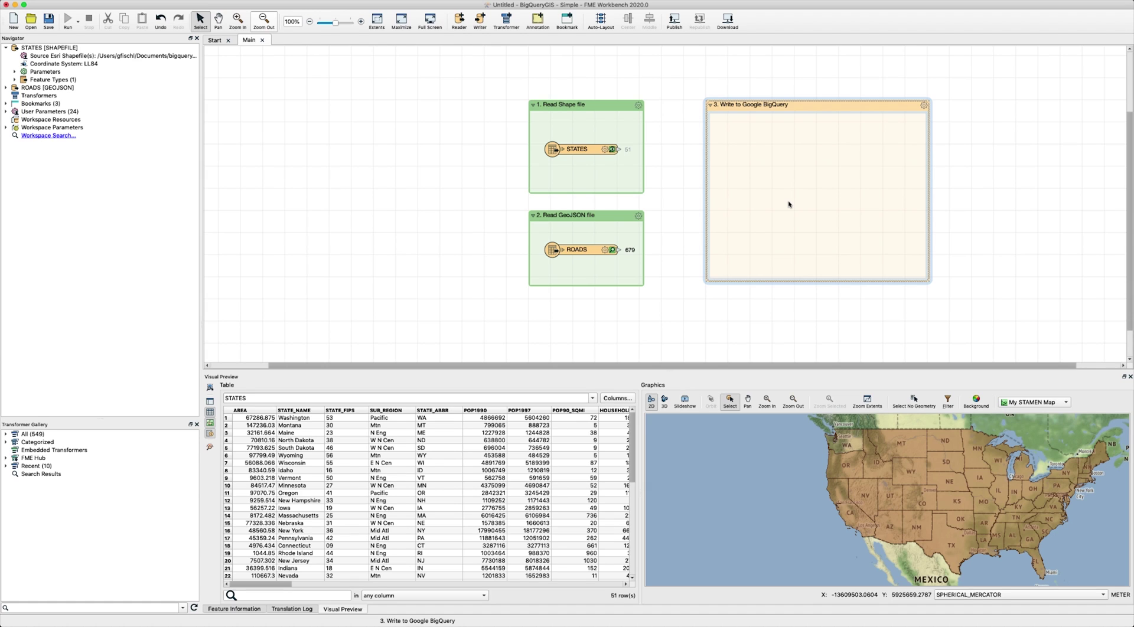
type("big")
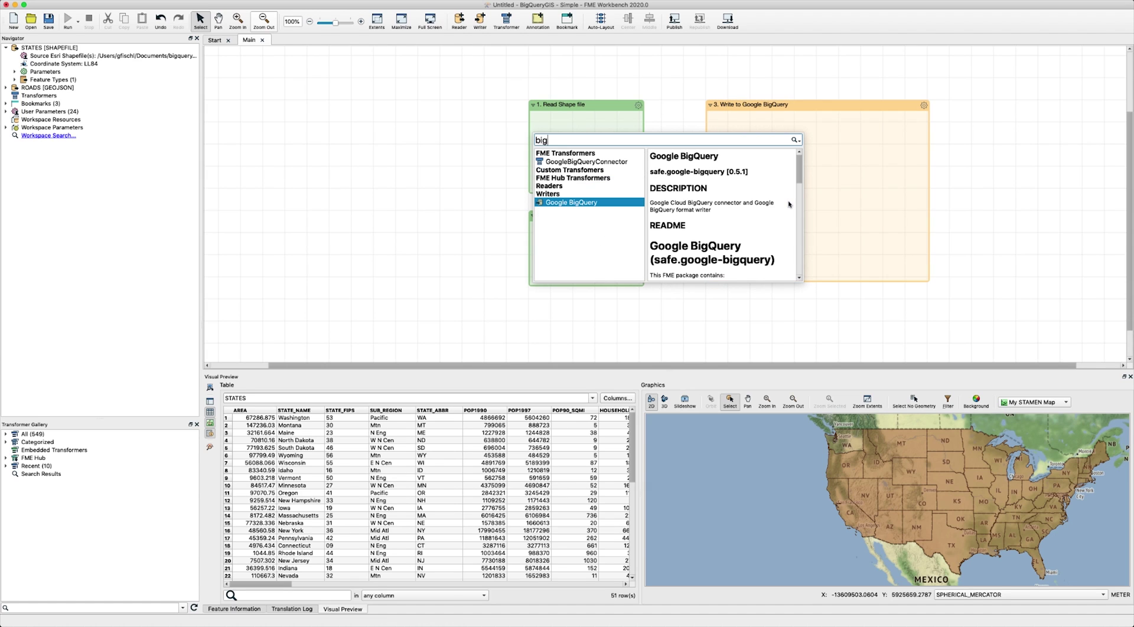
double_click(576, 202)
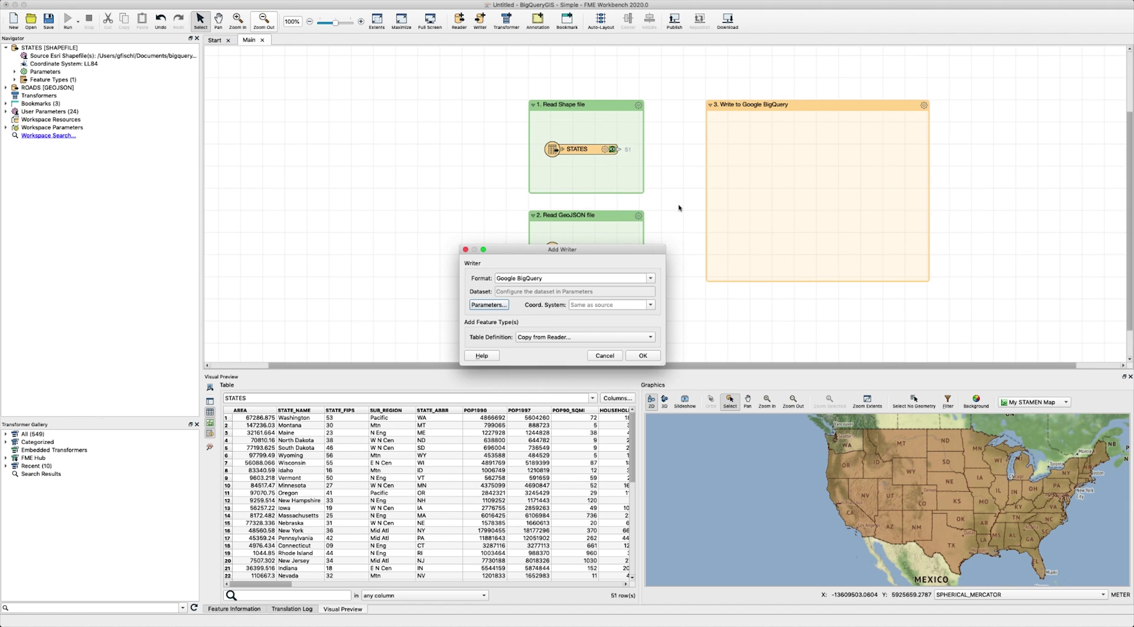
left_click(490, 305)
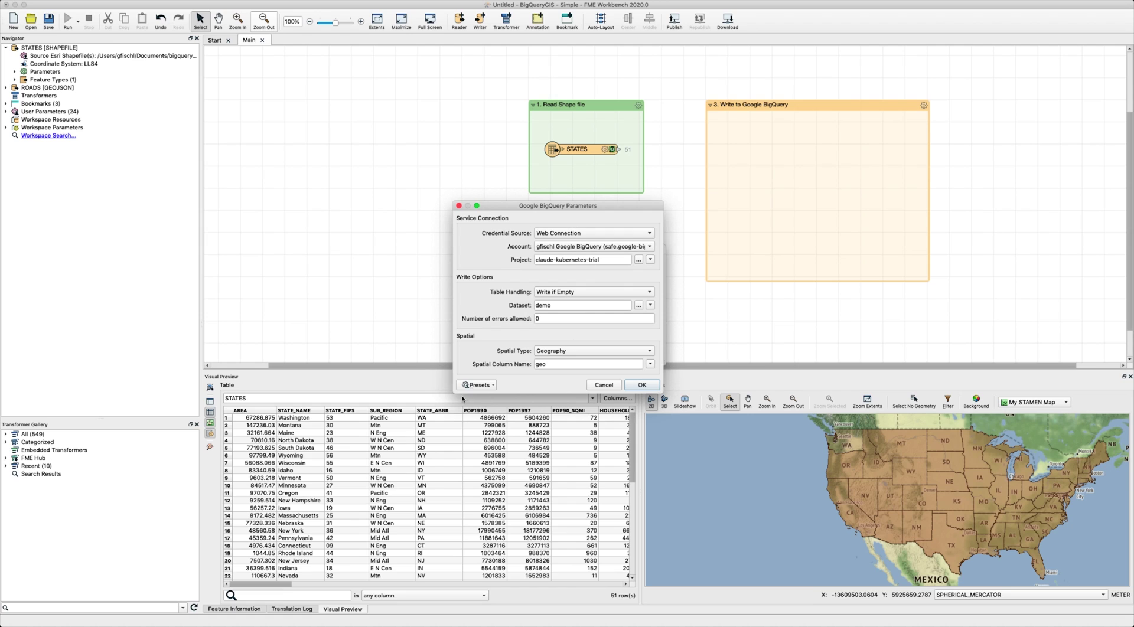
left_click(484, 386)
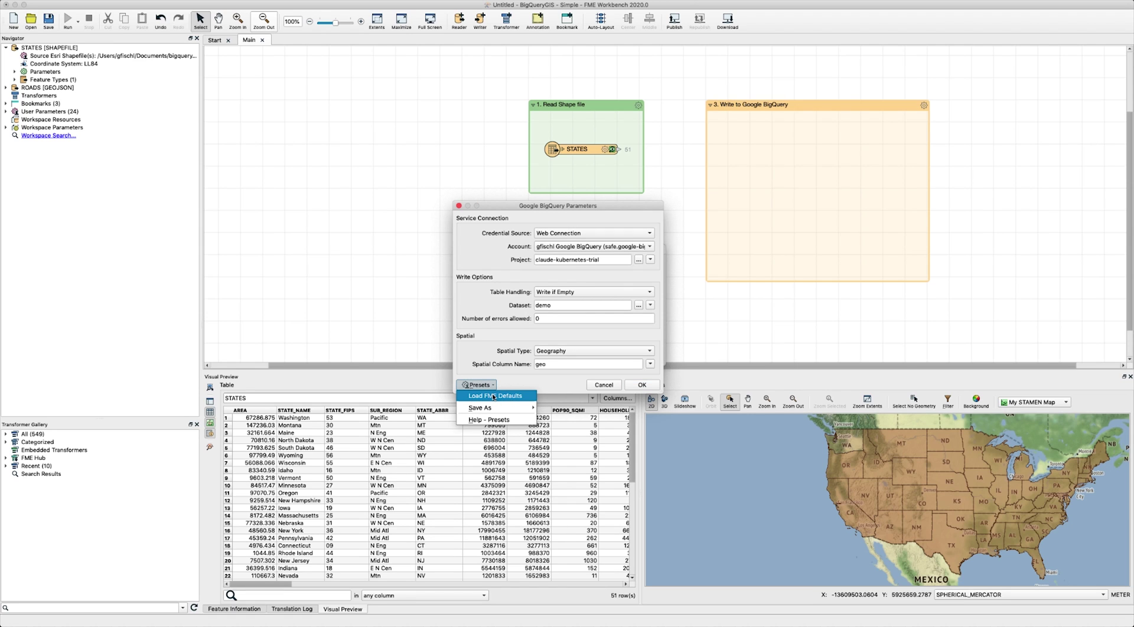
left_click(489, 397)
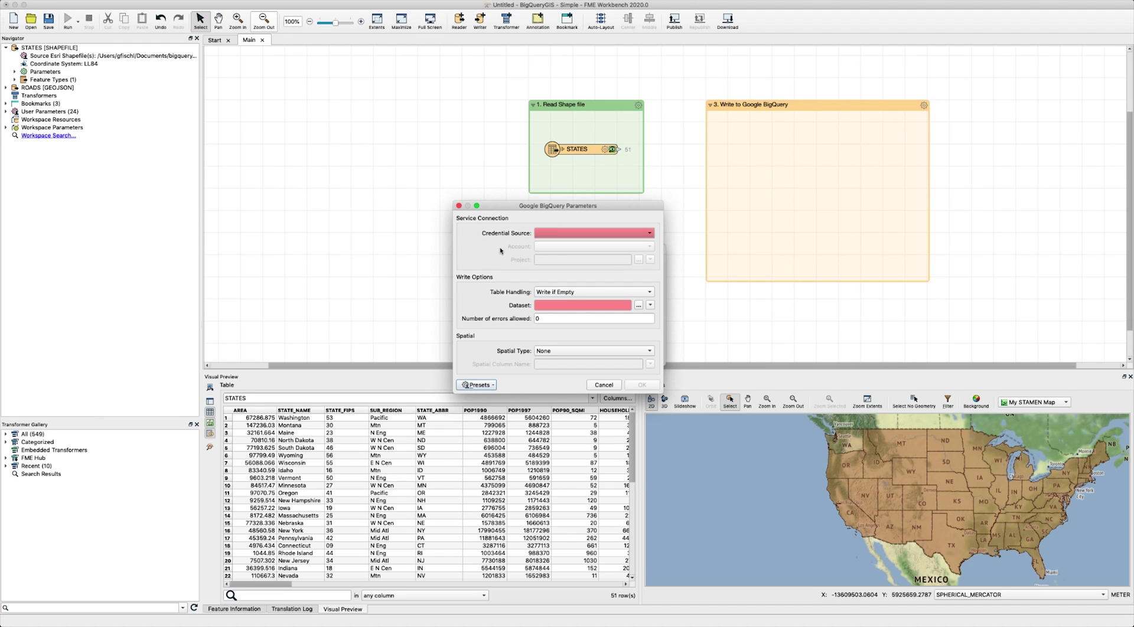
- Authenticate a new Google BigQuery web connection and set the project to claude-kubernetes-trial
left_click(561, 233)
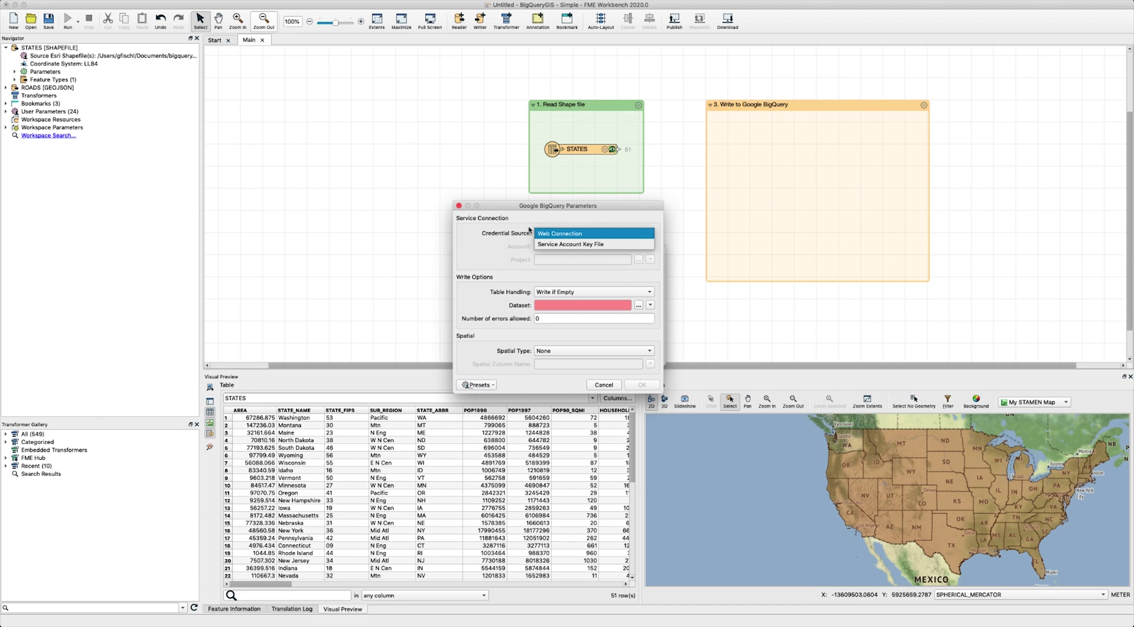
left_click(578, 235)
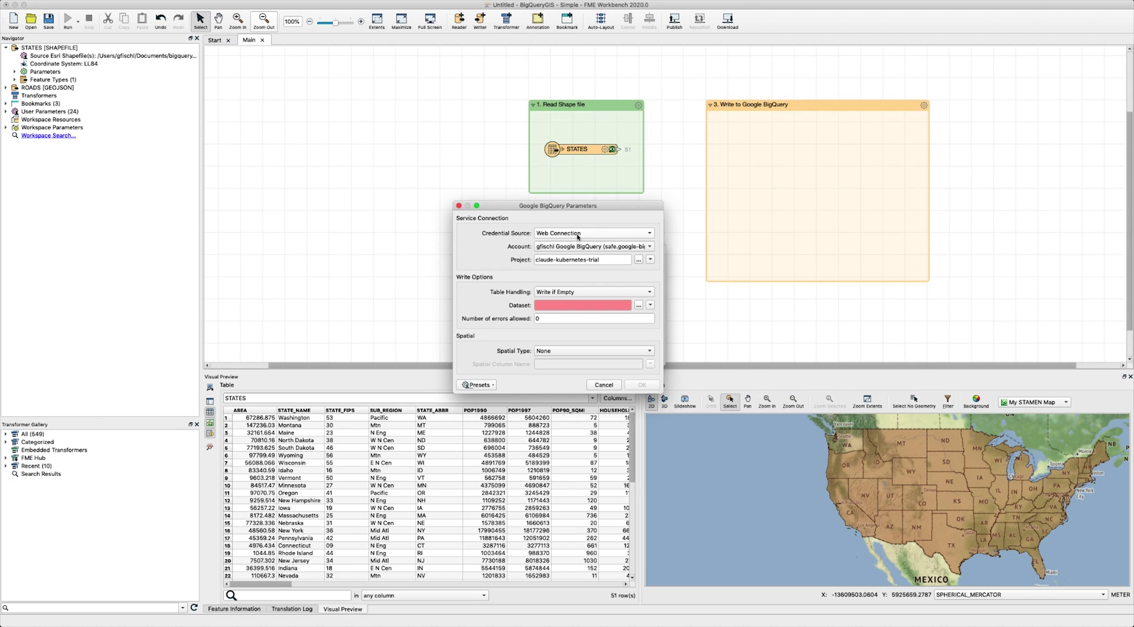
left_click(602, 249)
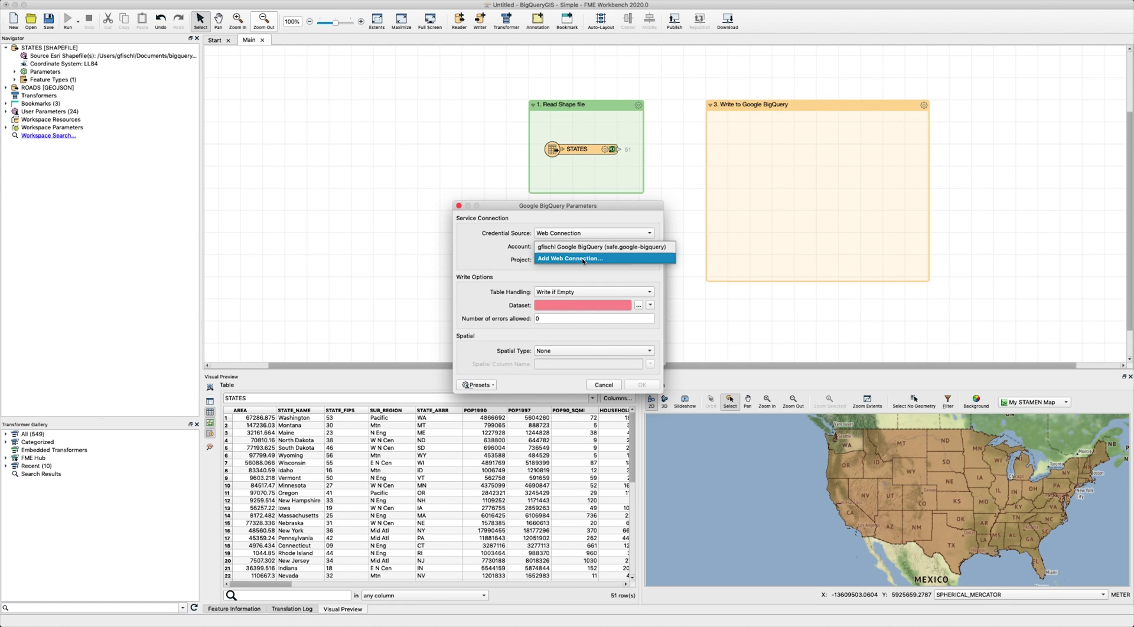
left_click(583, 260)
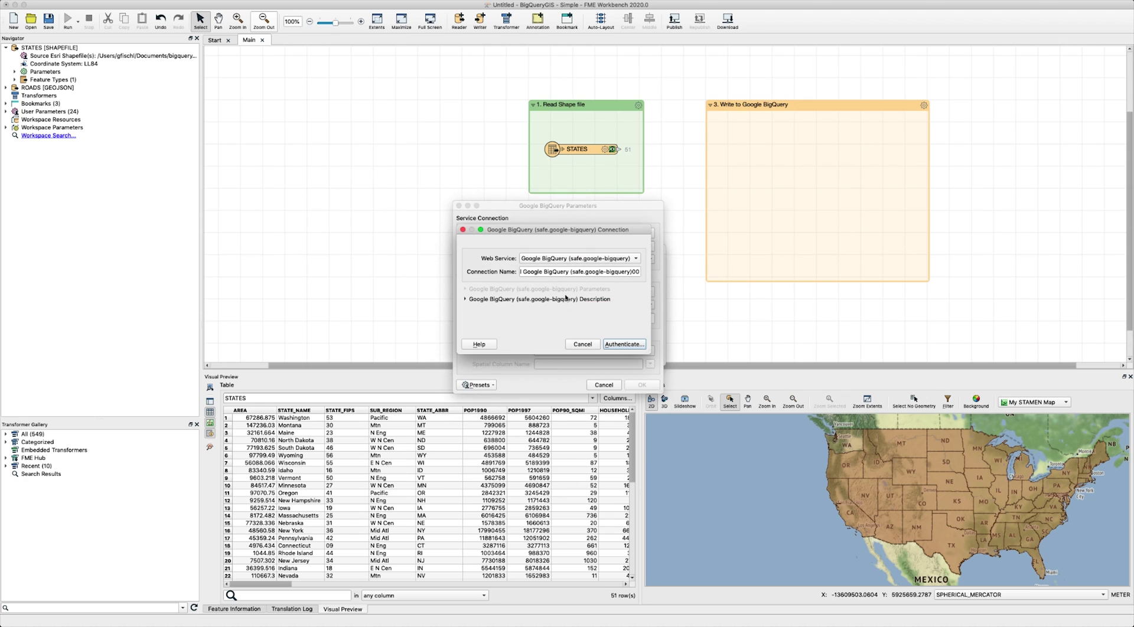
left_click(628, 345)
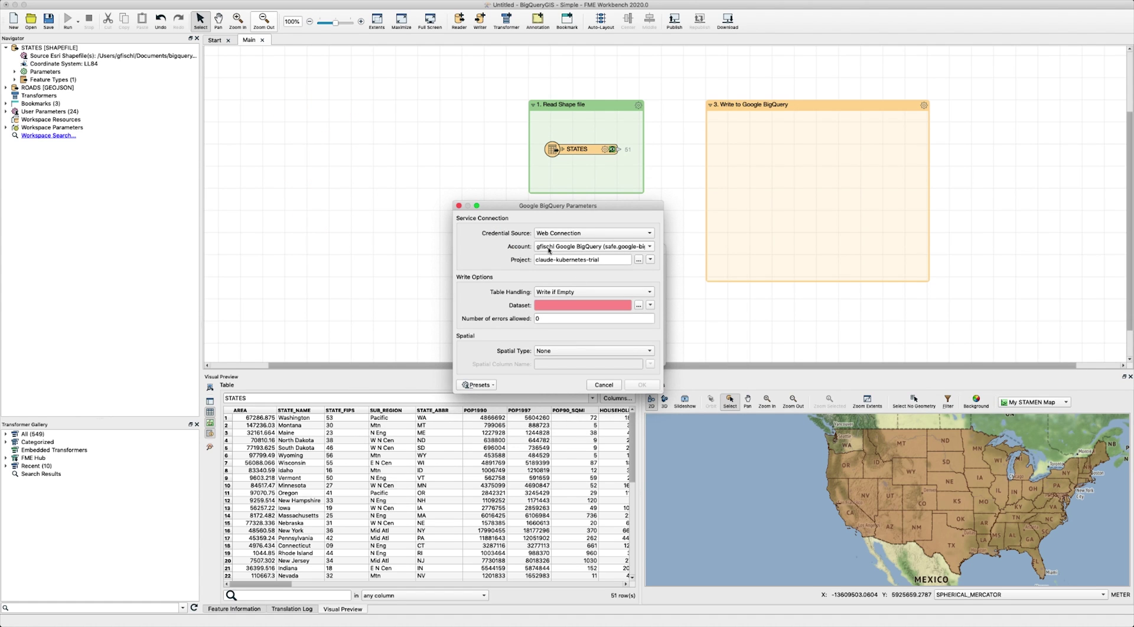
left_click(639, 259)
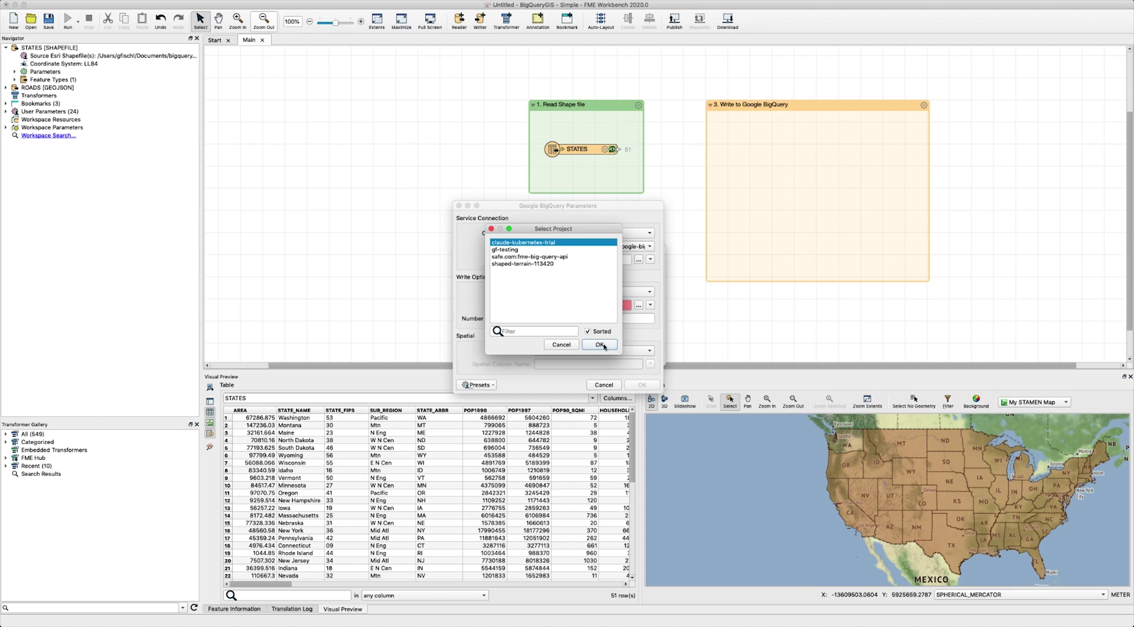
left_click(600, 345)
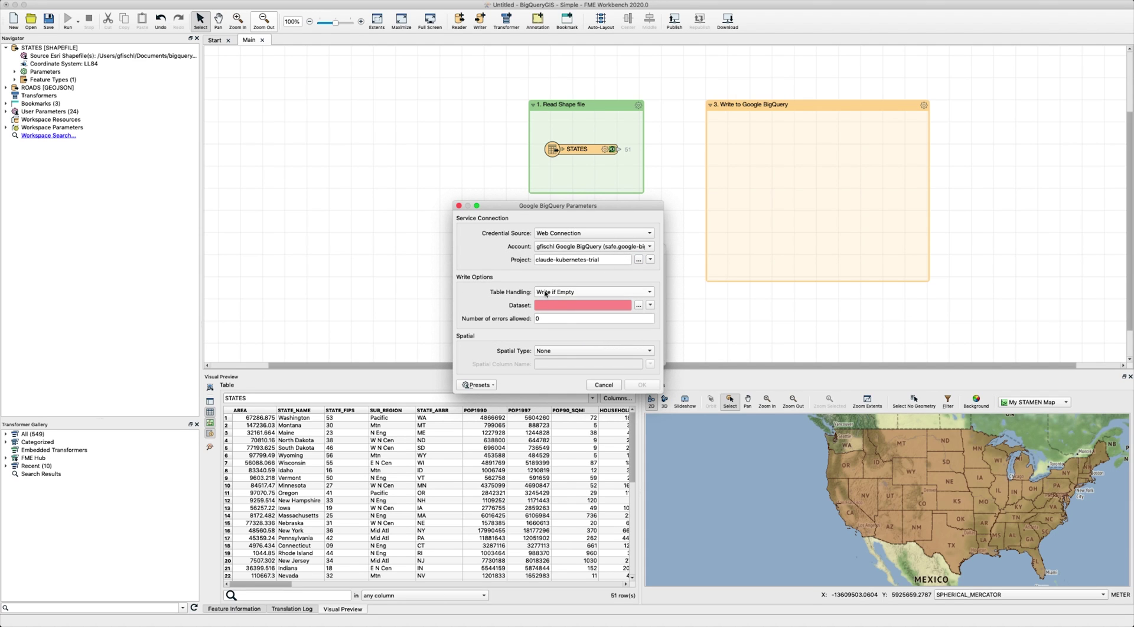
- Choose demo from the project's datasets as the writer's dataset
left_click(639, 306)
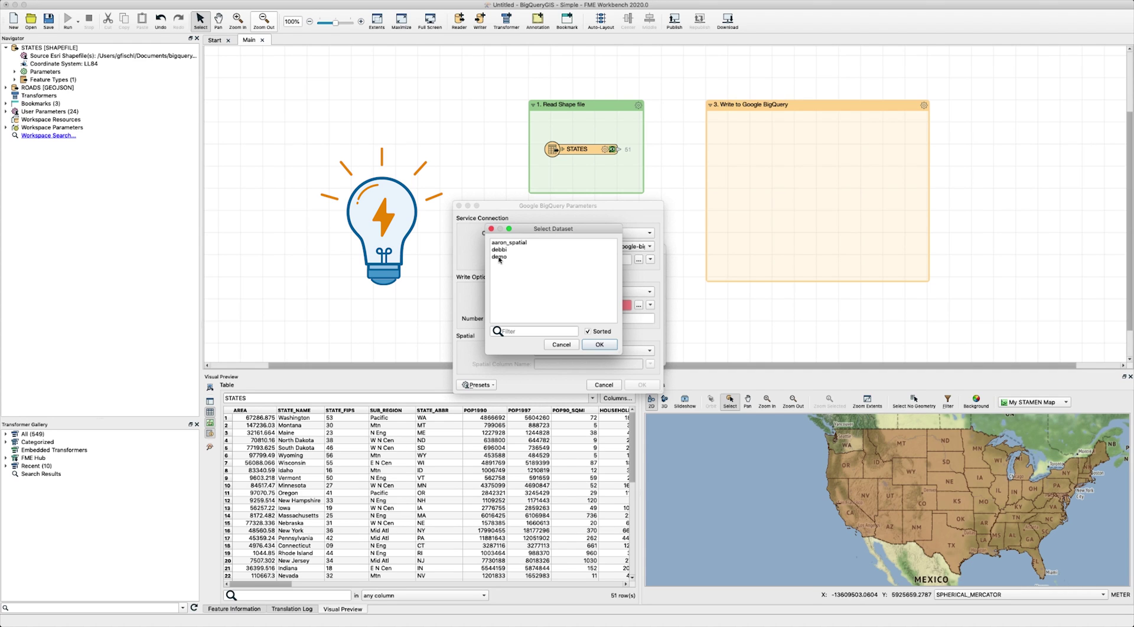
left_click(499, 257)
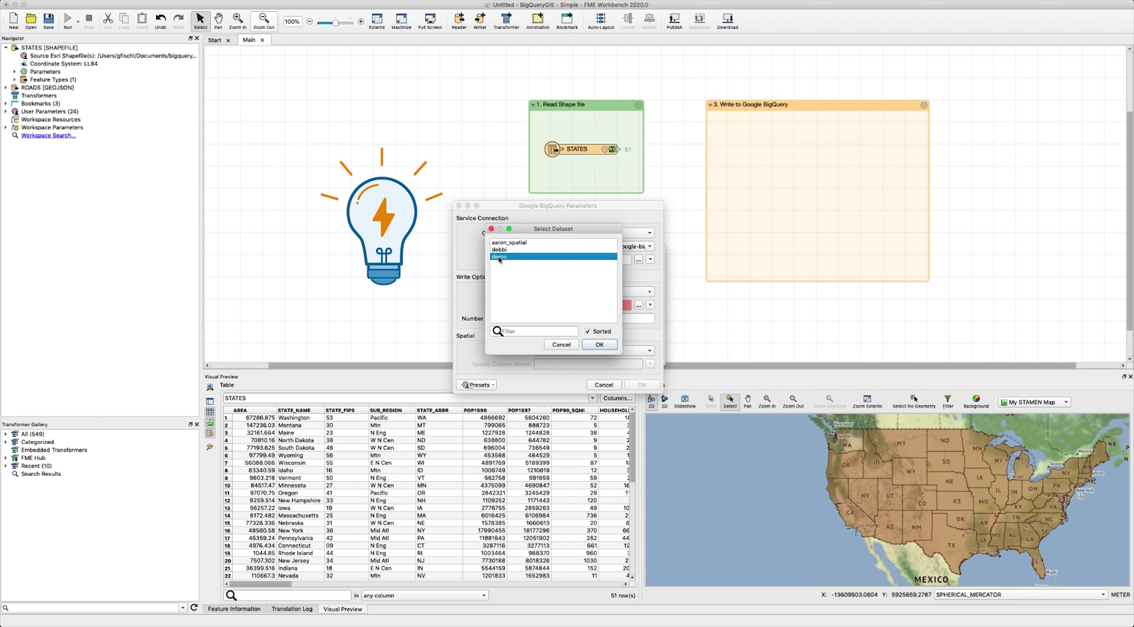
left_click(598, 347)
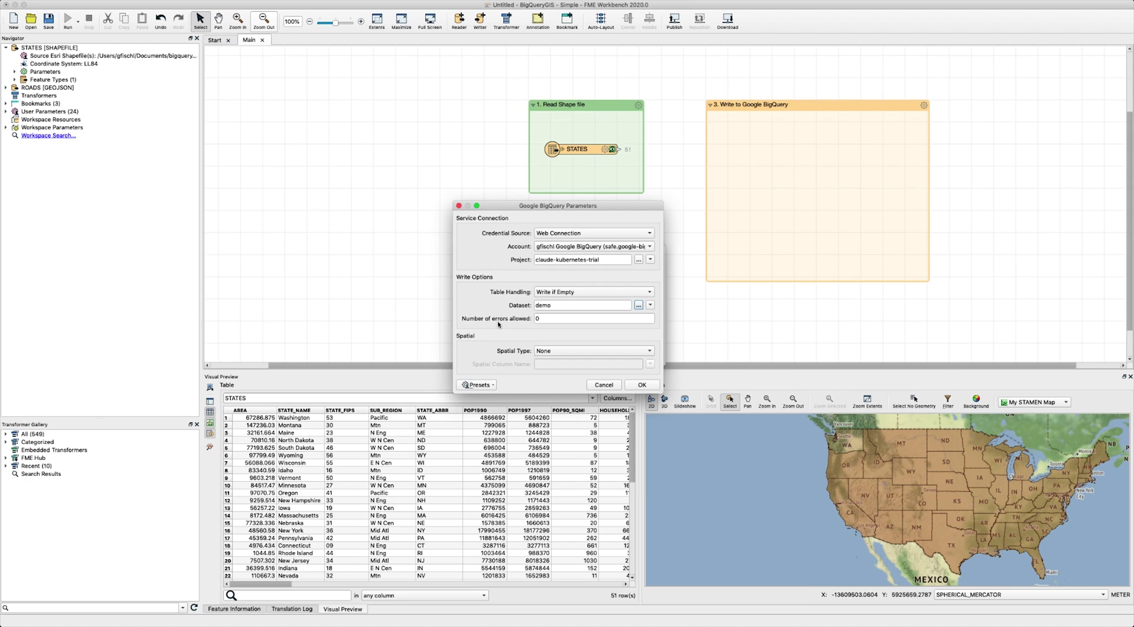
- Allow 0 errors and set the spatial type to Geography, keeping the geo spatial column
left_click(560, 320)
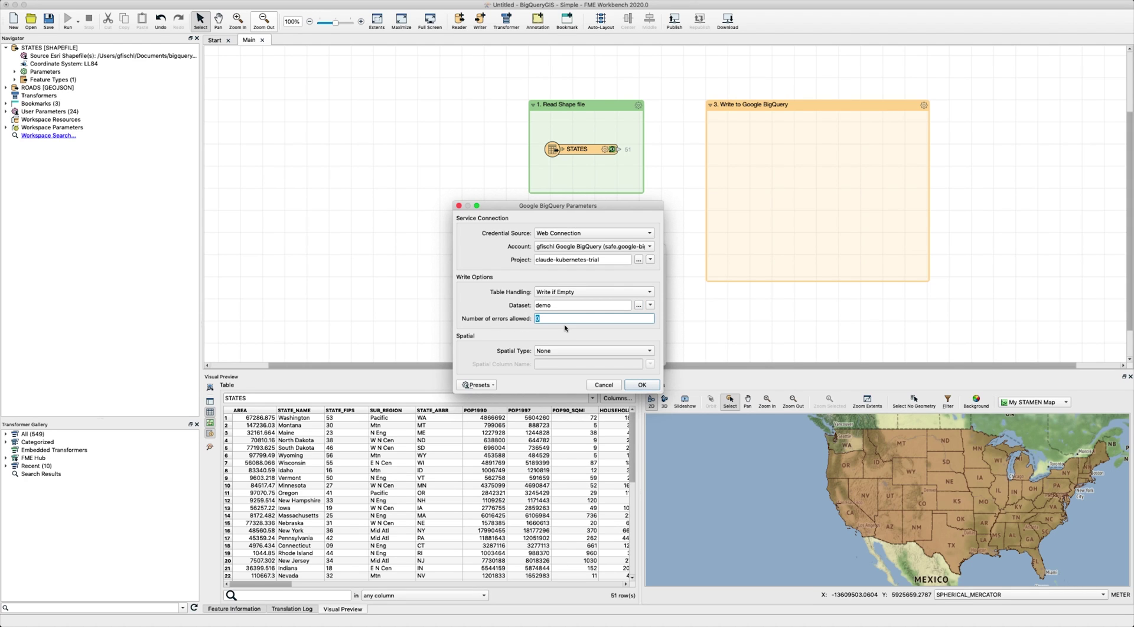
left_click(536, 319)
left_click(581, 356)
left_click(585, 340)
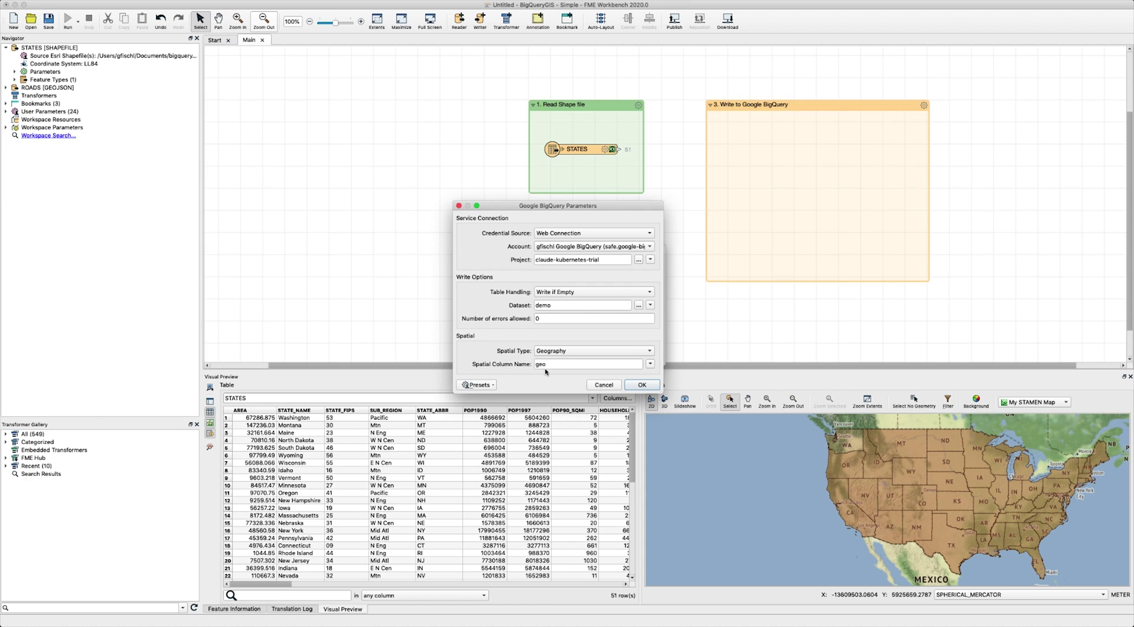
- Accept the BigQuery writer parameters and add STATES and ROADS as writer tables
left_click(634, 387)
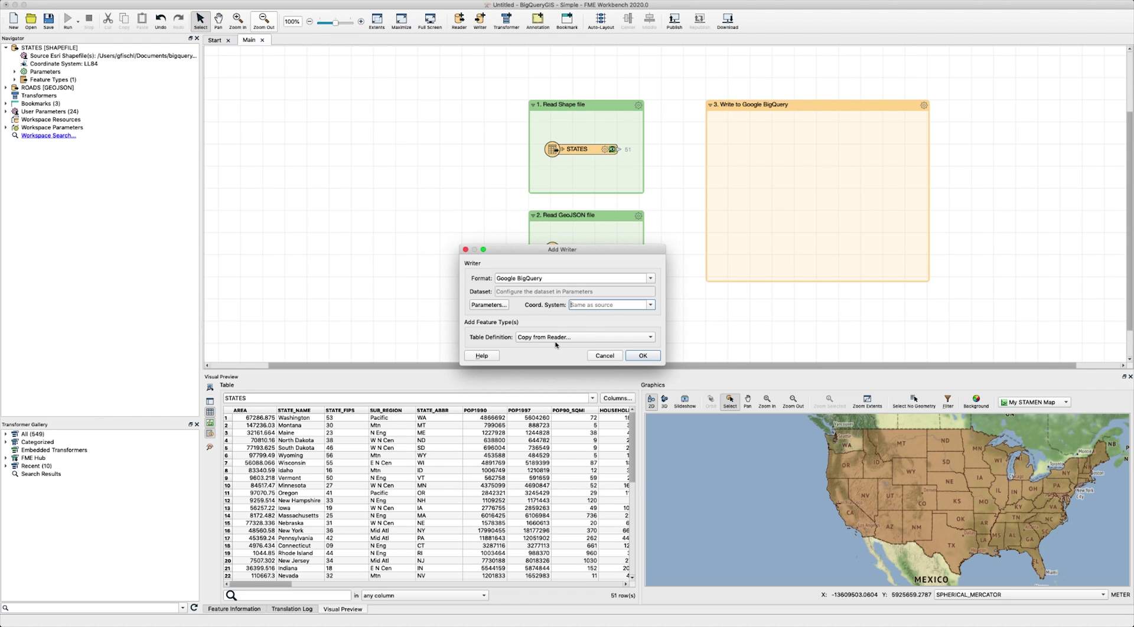
left_click(642, 356)
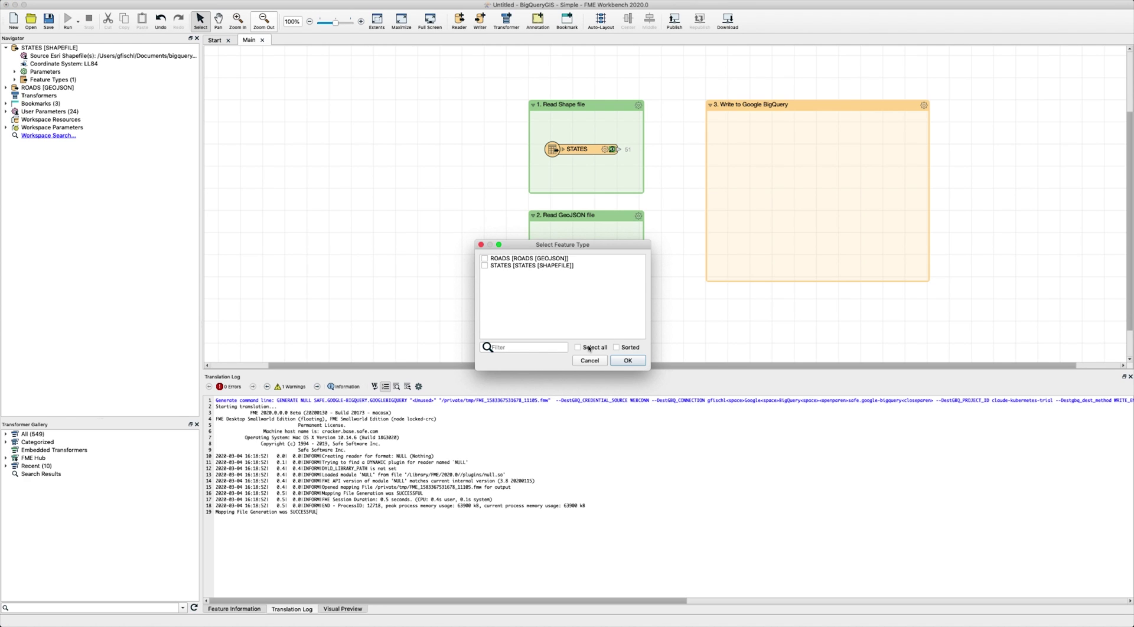
left_click(628, 361)
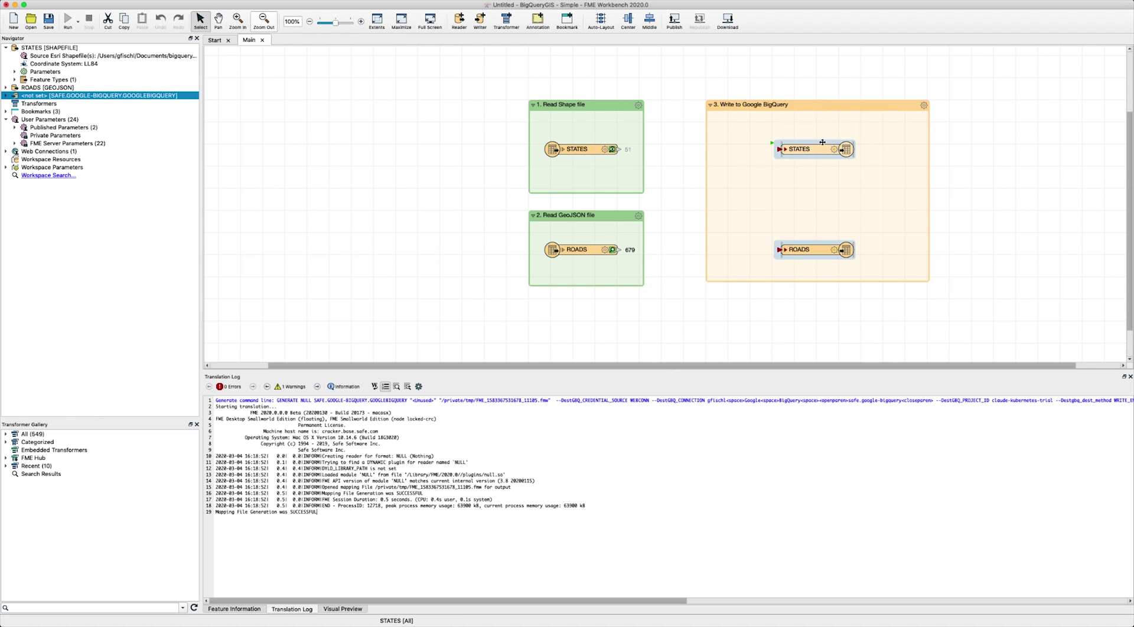
- Connect the STATES and ROADS readers to their matching writer tables, then open the STATES writer
left_click_drag(629, 149, 771, 139)
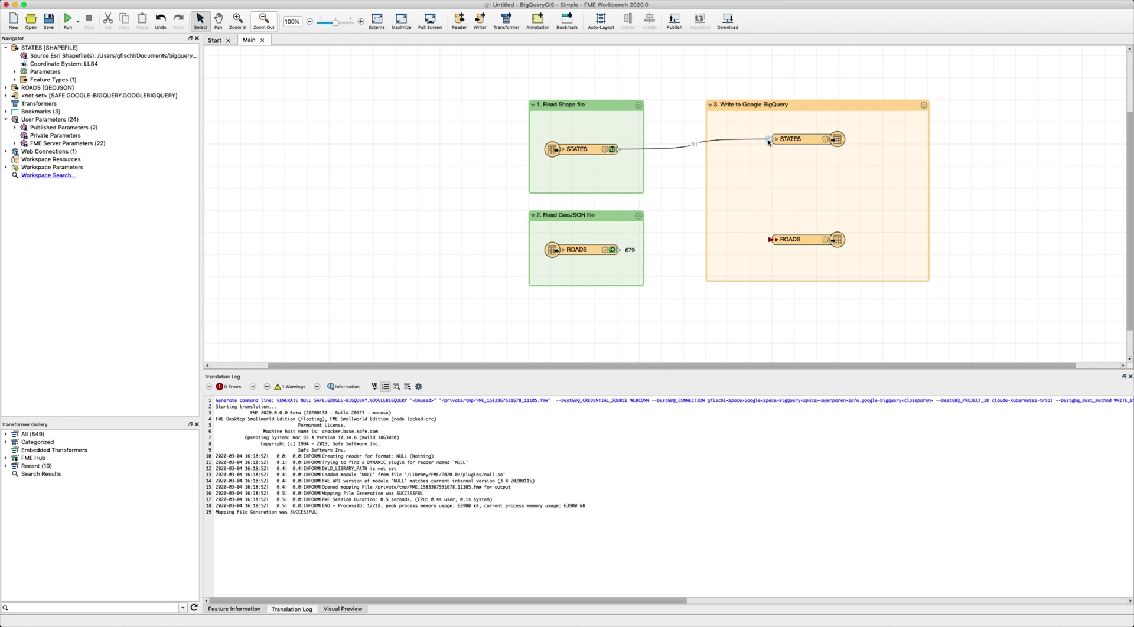
left_click_drag(618, 250, 771, 240)
left_click(831, 141)
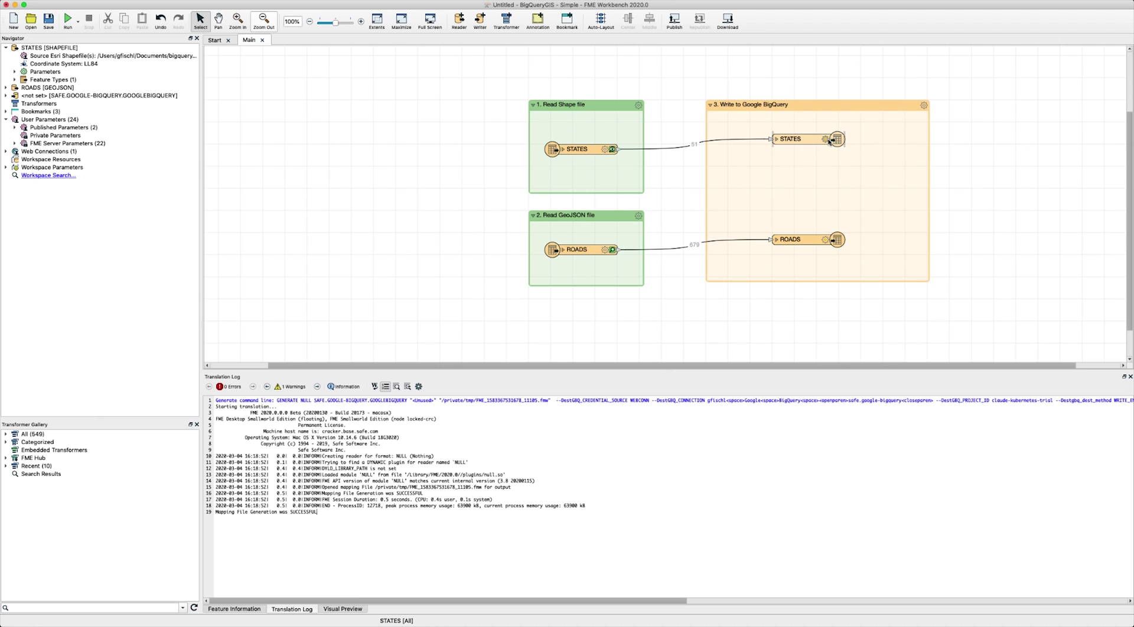
double_click(826, 140)
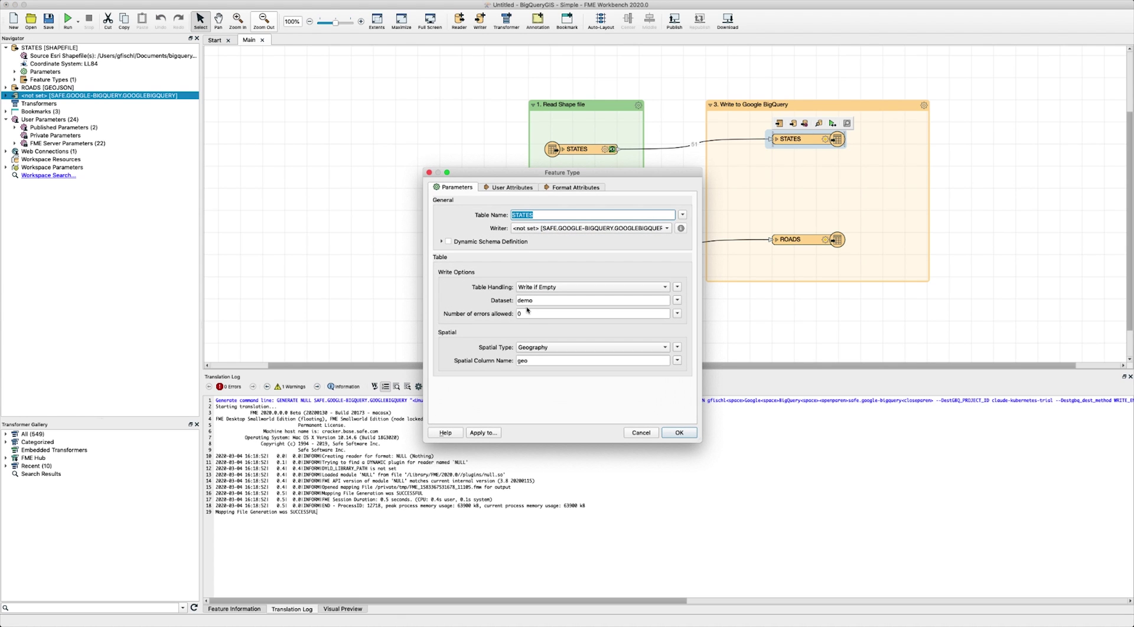
- Check the STATES table's user attributes, keeping AREA as FLOAT, and close the settings
left_click(507, 188)
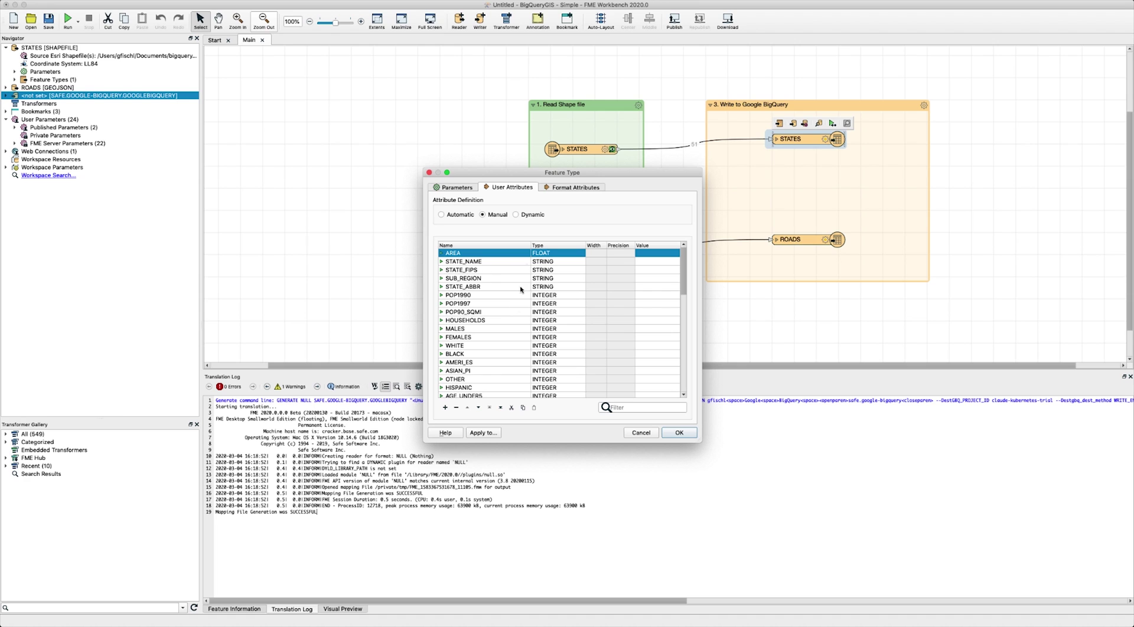
scroll(554, 281, "down", 5)
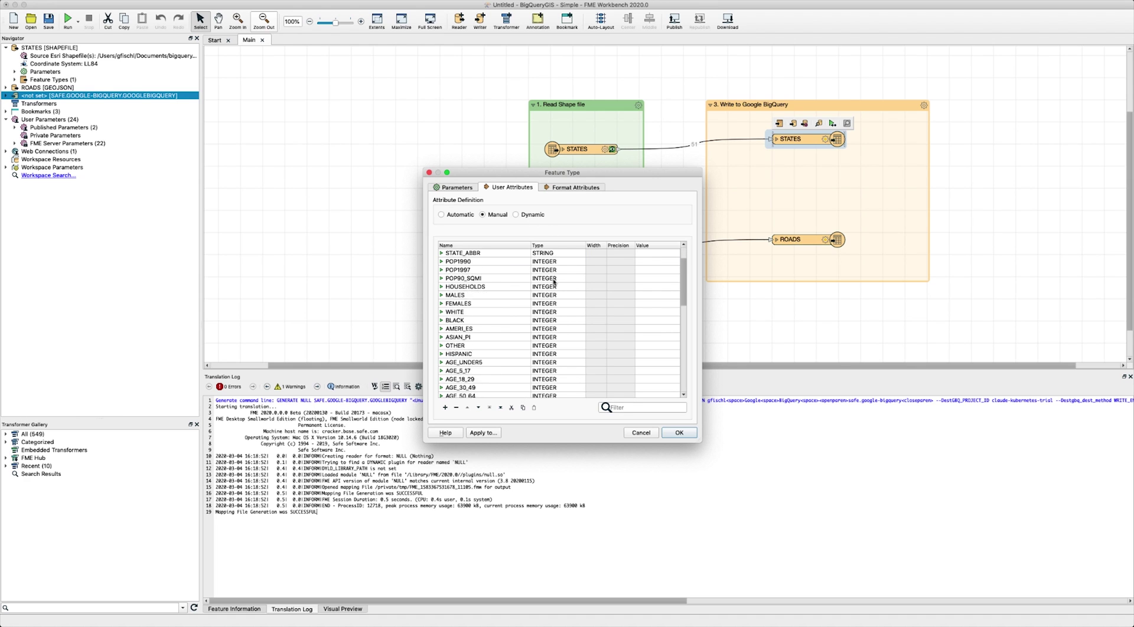
scroll(553, 279, "up", 5)
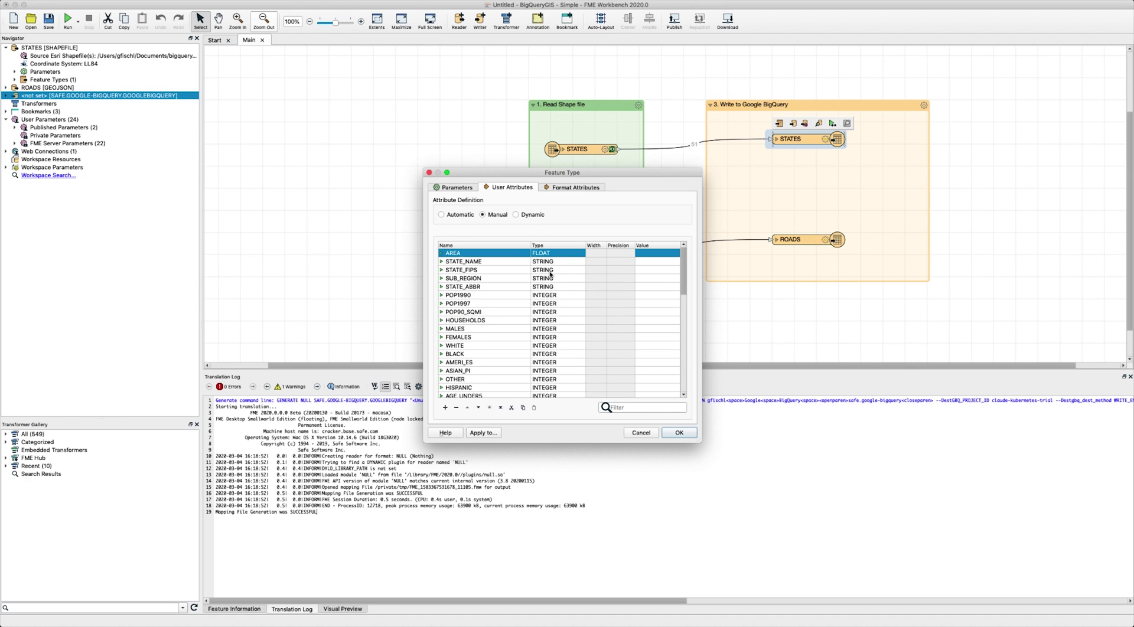
left_click(562, 254)
left_click(564, 255)
left_click(564, 255)
left_click(680, 432)
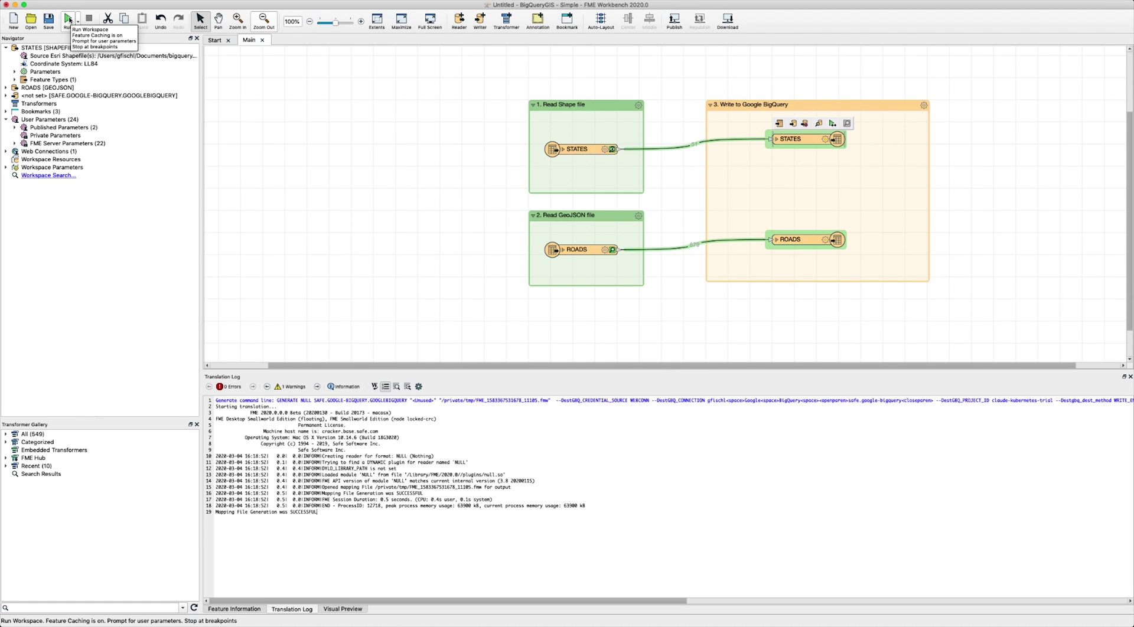
- Run the workspace, writing 730 STATES and ROADS features to BigQuery
left_click(68, 19)
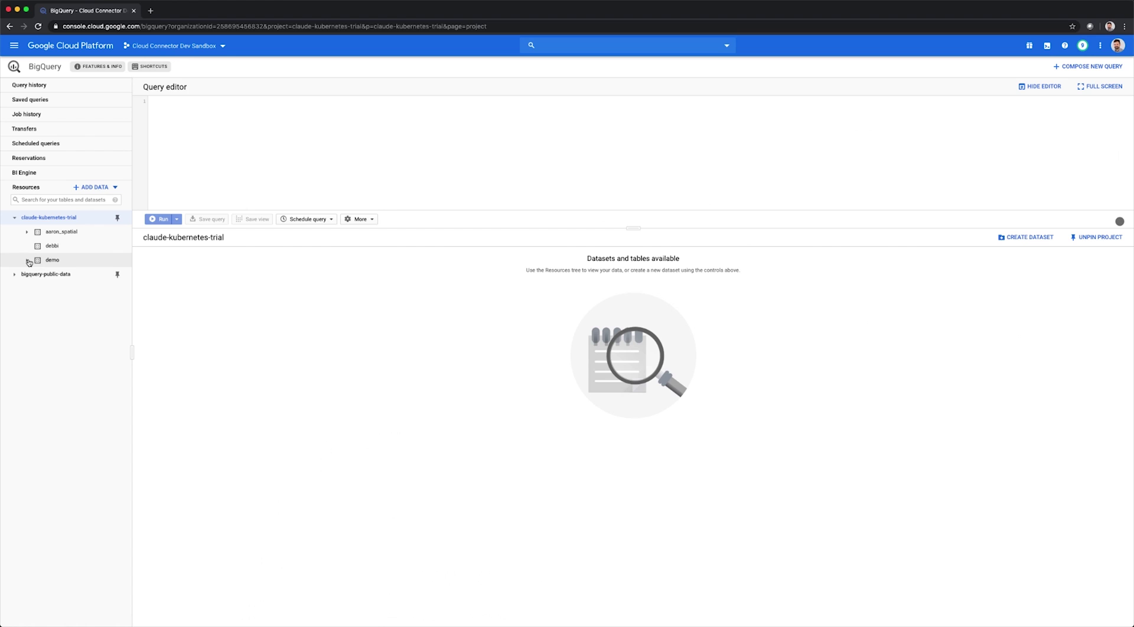
- Preview the demo.ROADS table's rows with geo LINESTRING values and bring up its export options
left_click(27, 261)
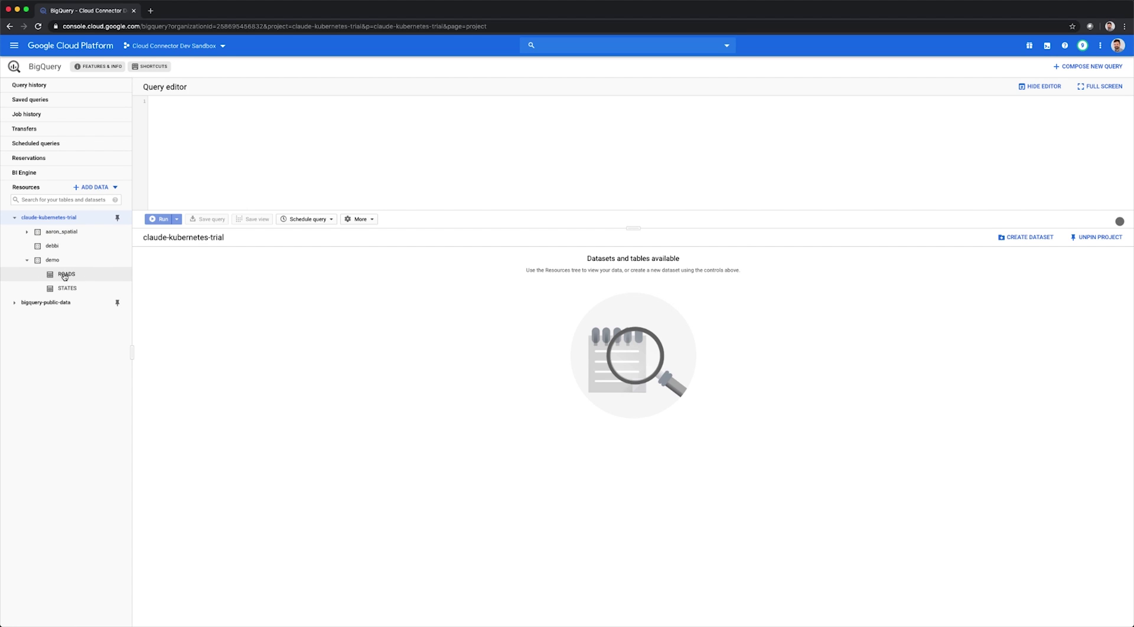
left_click(65, 276)
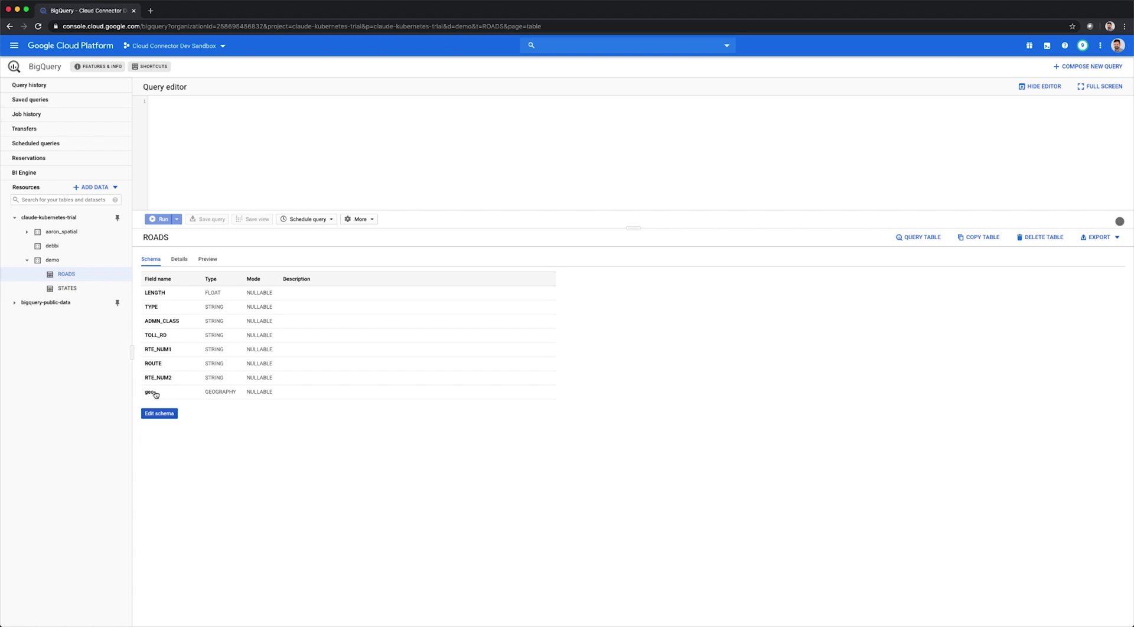
left_click(210, 264)
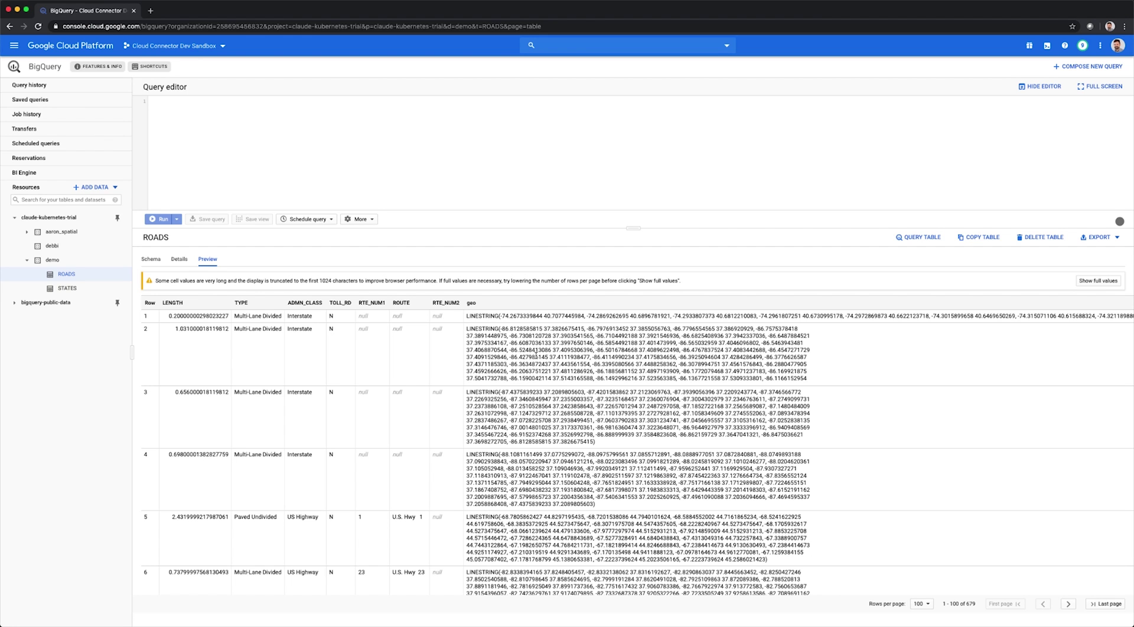
scroll(544, 414, "down", 3)
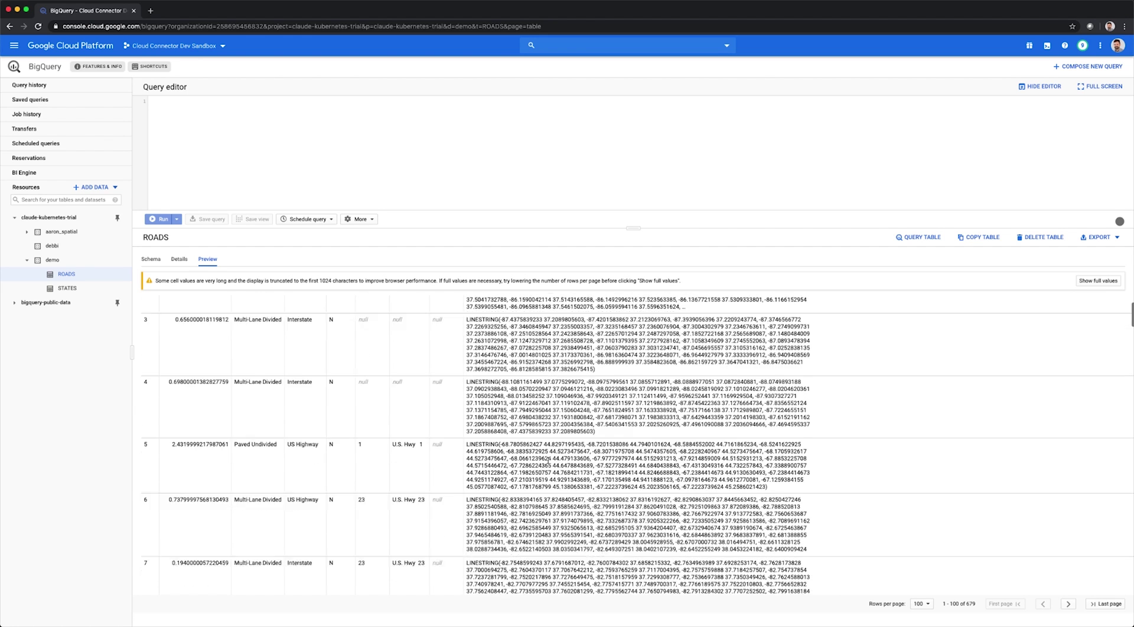
scroll(549, 460, "up", 3)
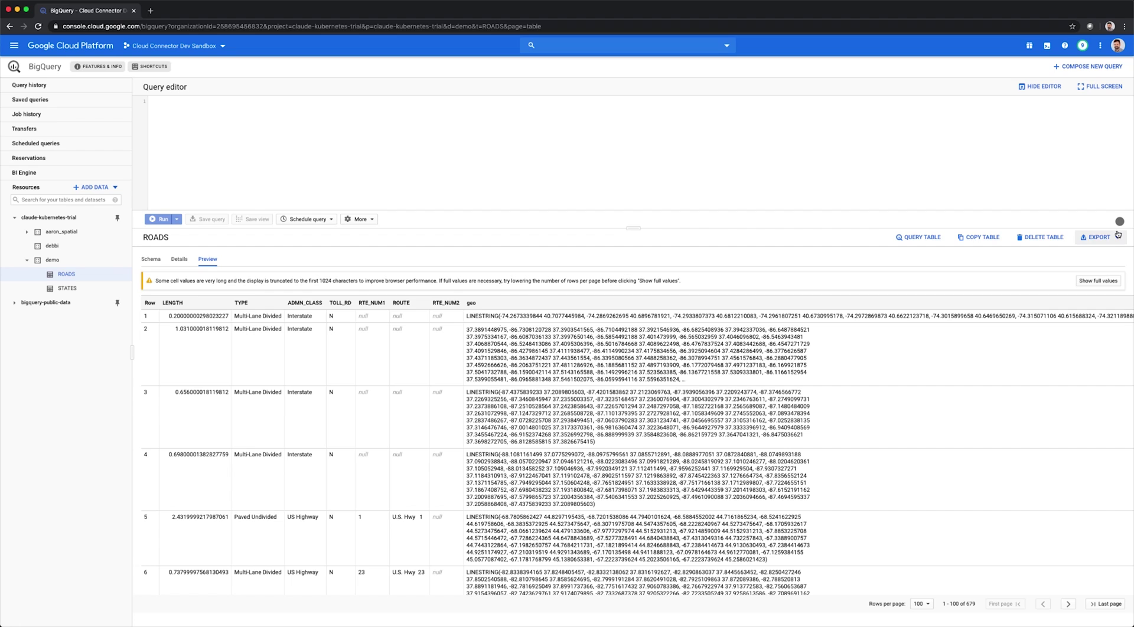
left_click(1116, 239)
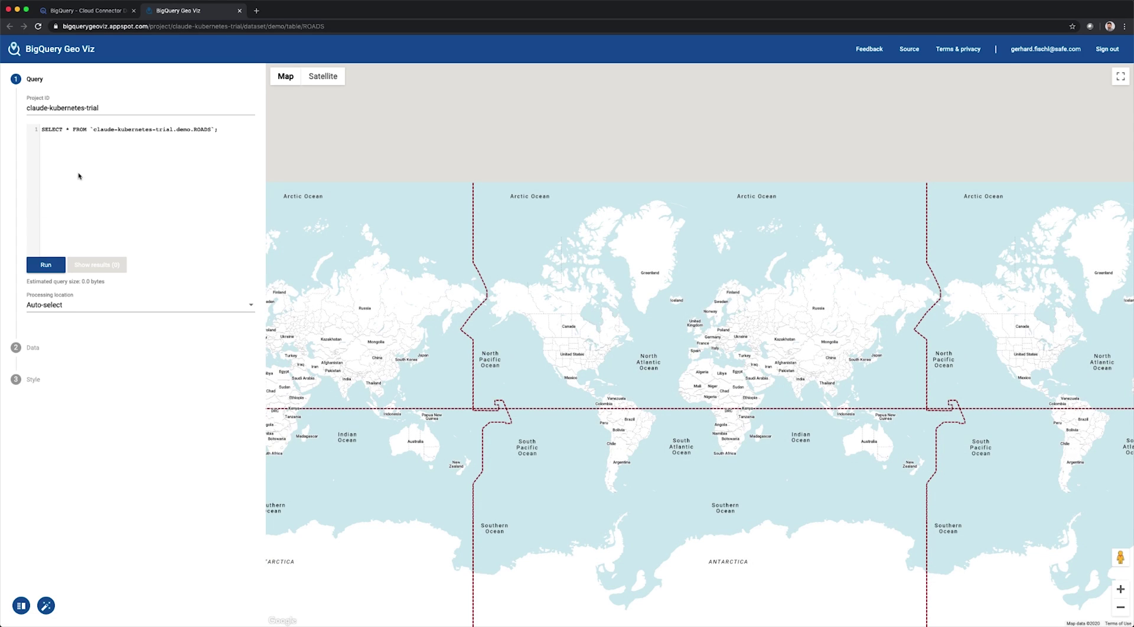
- Run the SELECT * FROM ROADS query in Geo Viz to map the demo dataset's road geometries
left_click(44, 266)
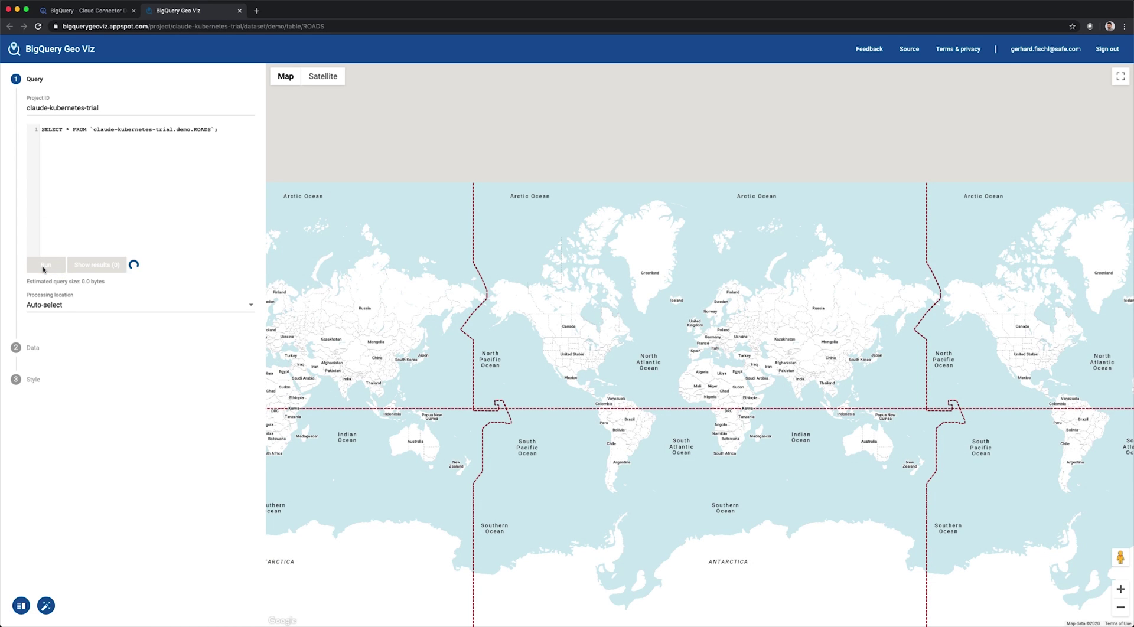